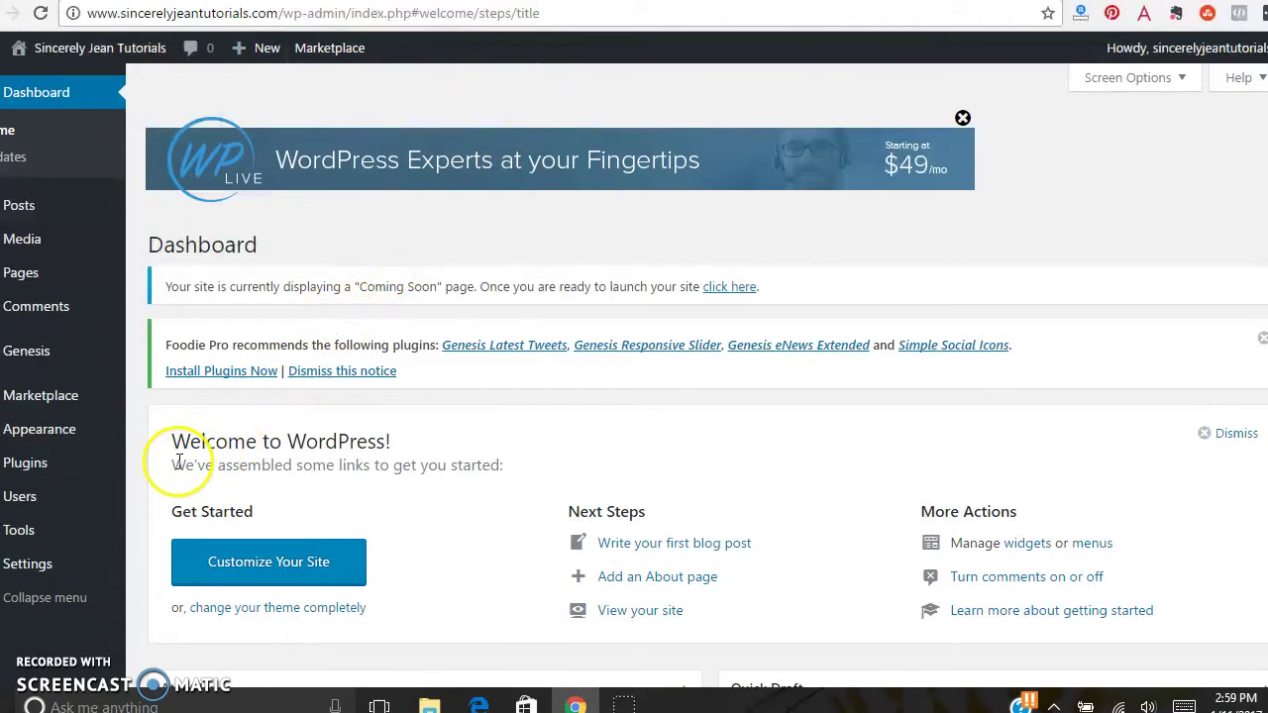
- Search Plugins > Add New for 'yoast seo' so Yoast SEO by Team Yoast appears
mouse_move(47, 470)
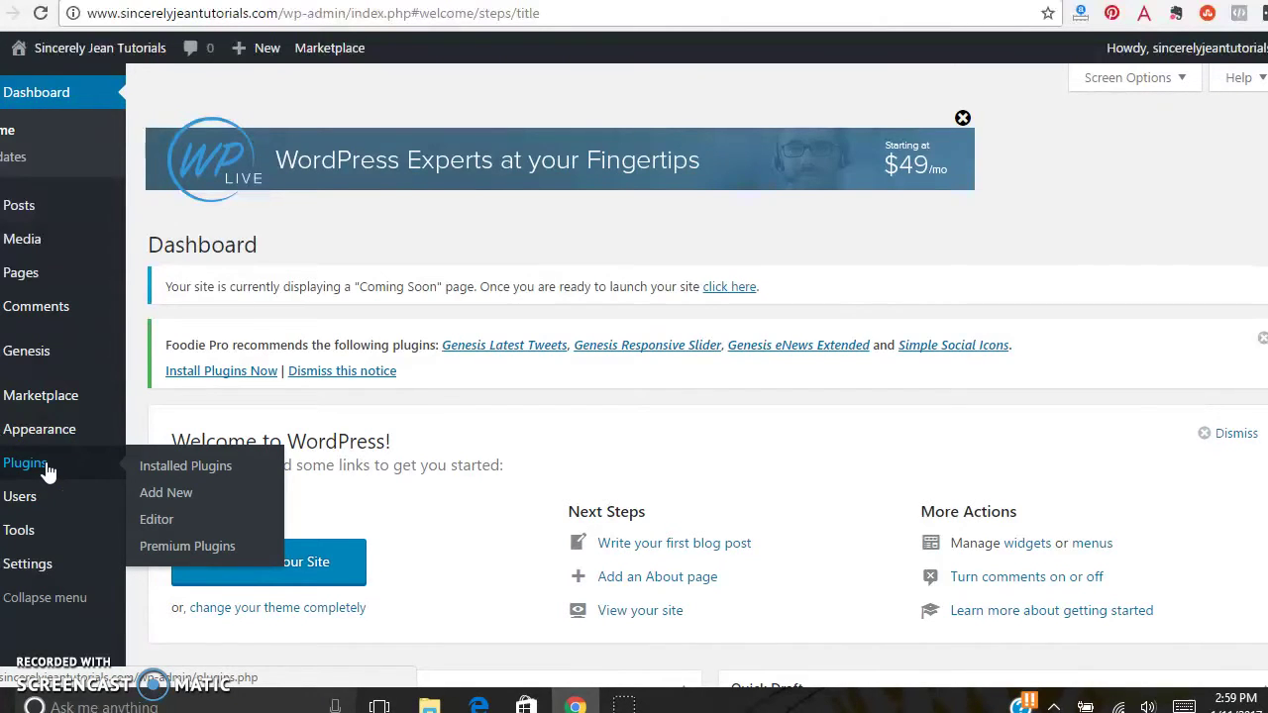
click(157, 492)
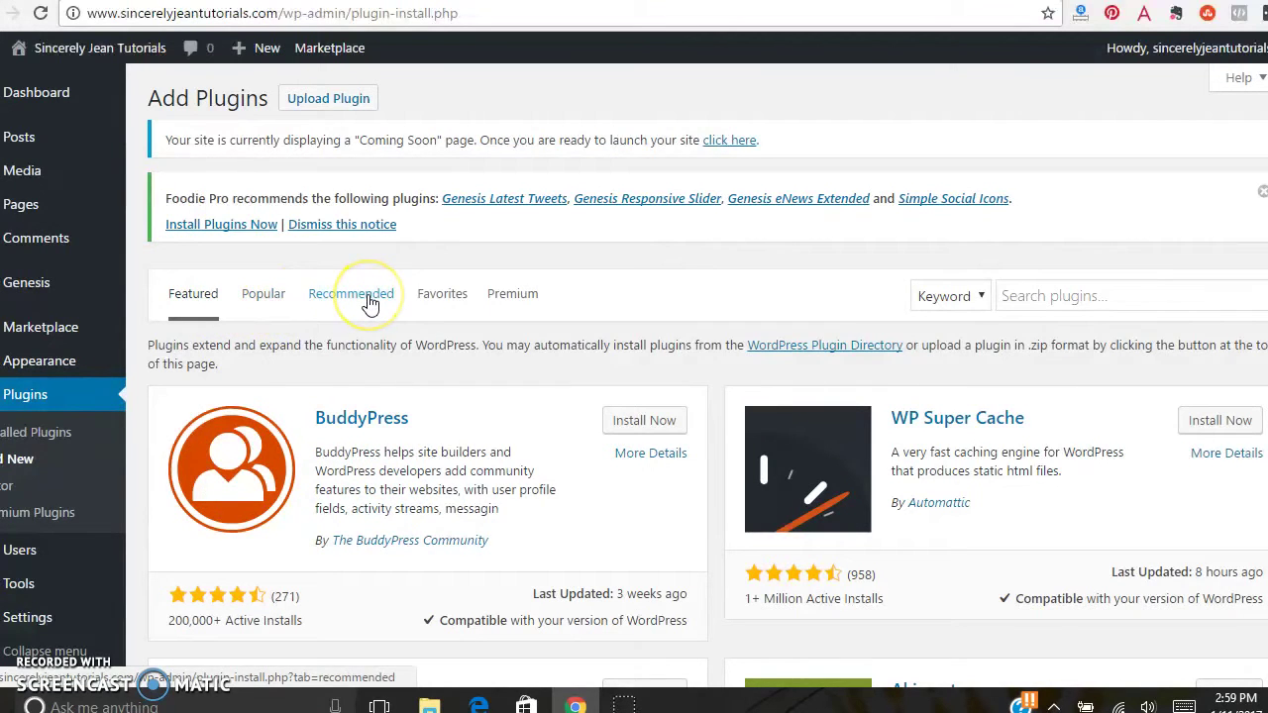
click(1094, 304)
click(980, 297)
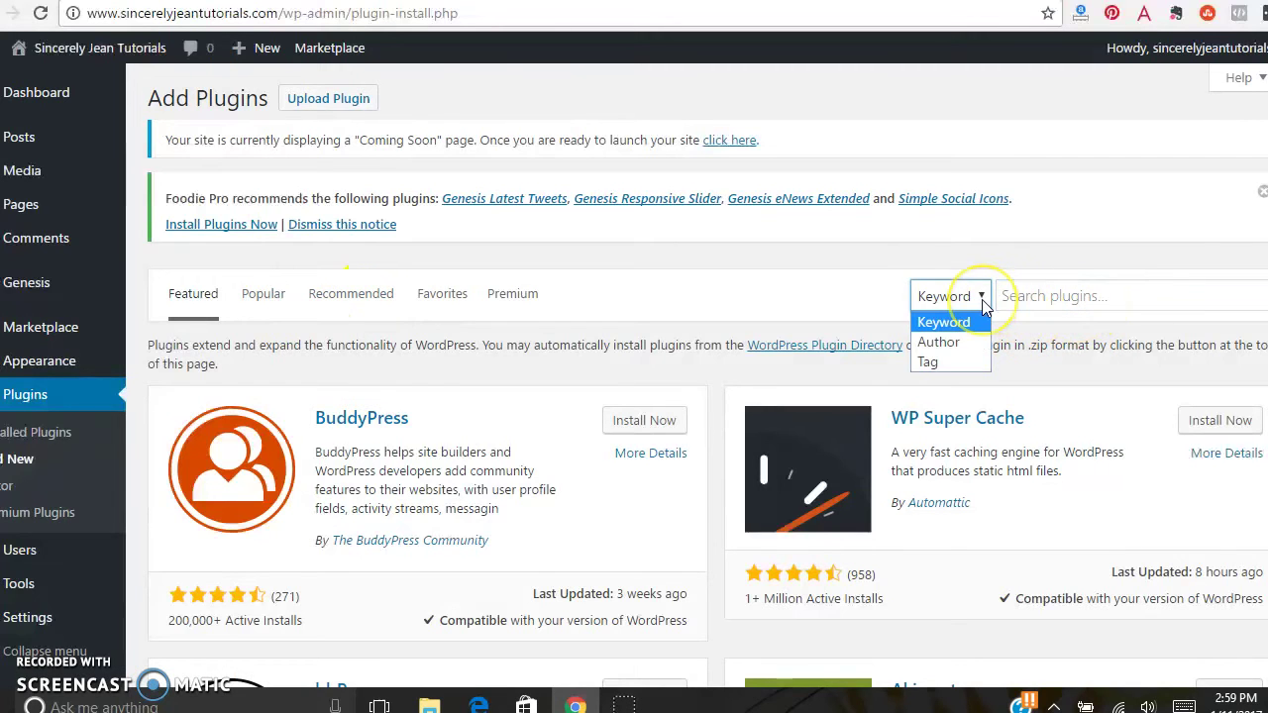
click(1035, 298)
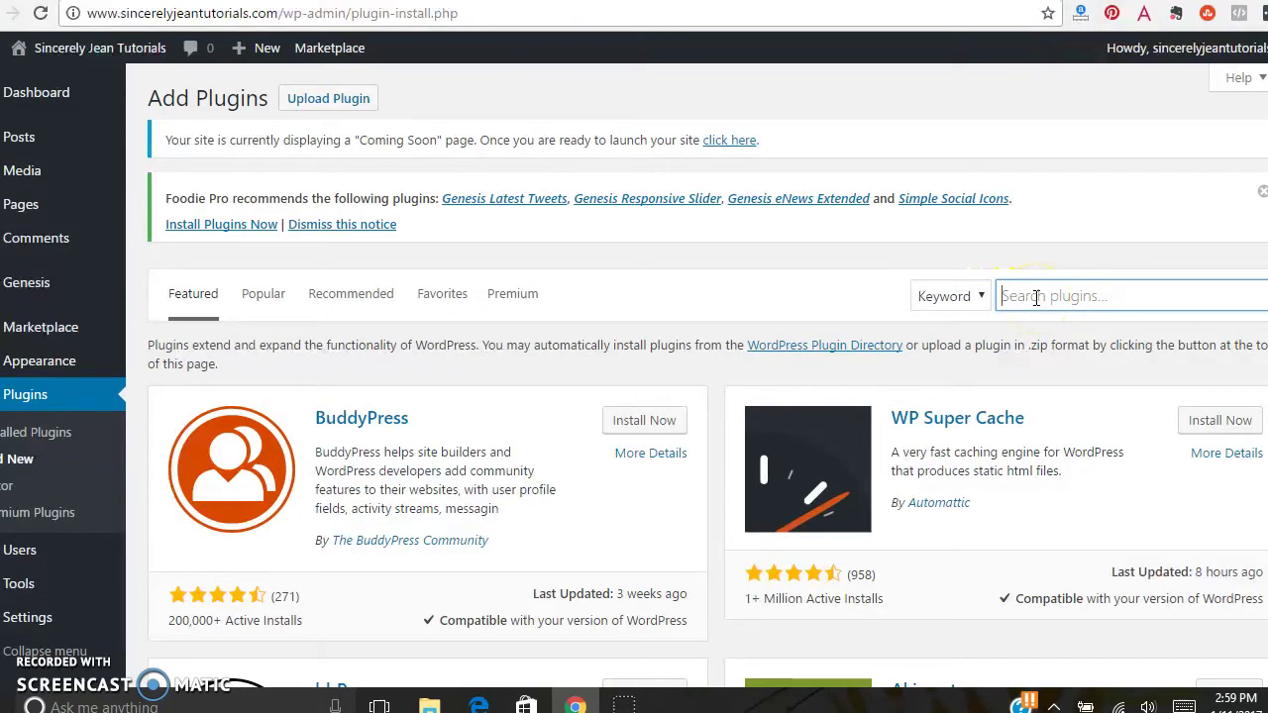
text(yoast se)
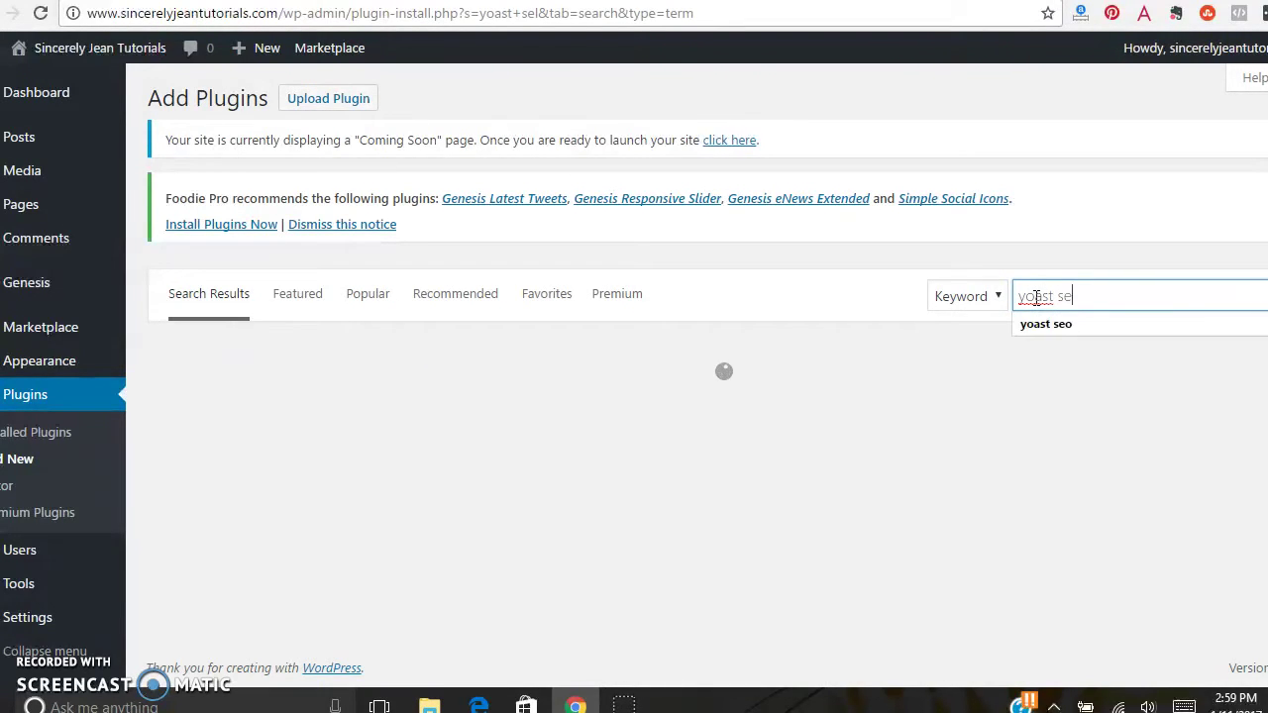
text(o)
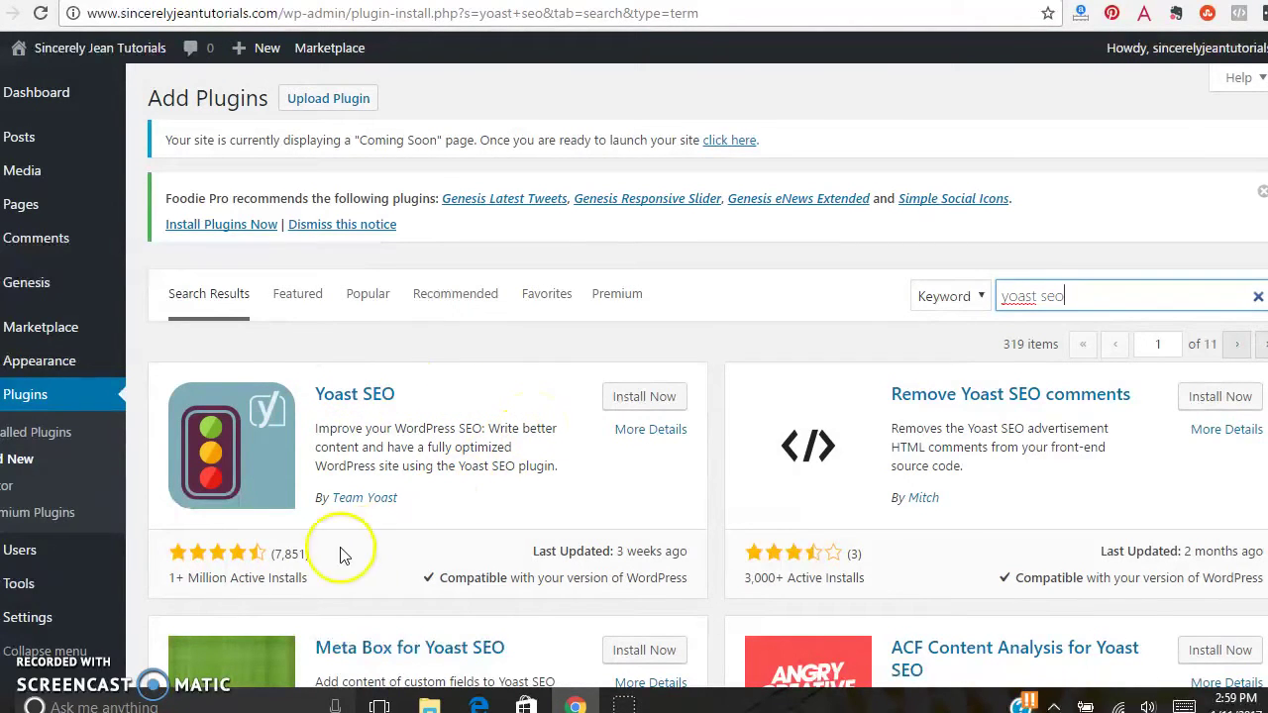
click(292, 559)
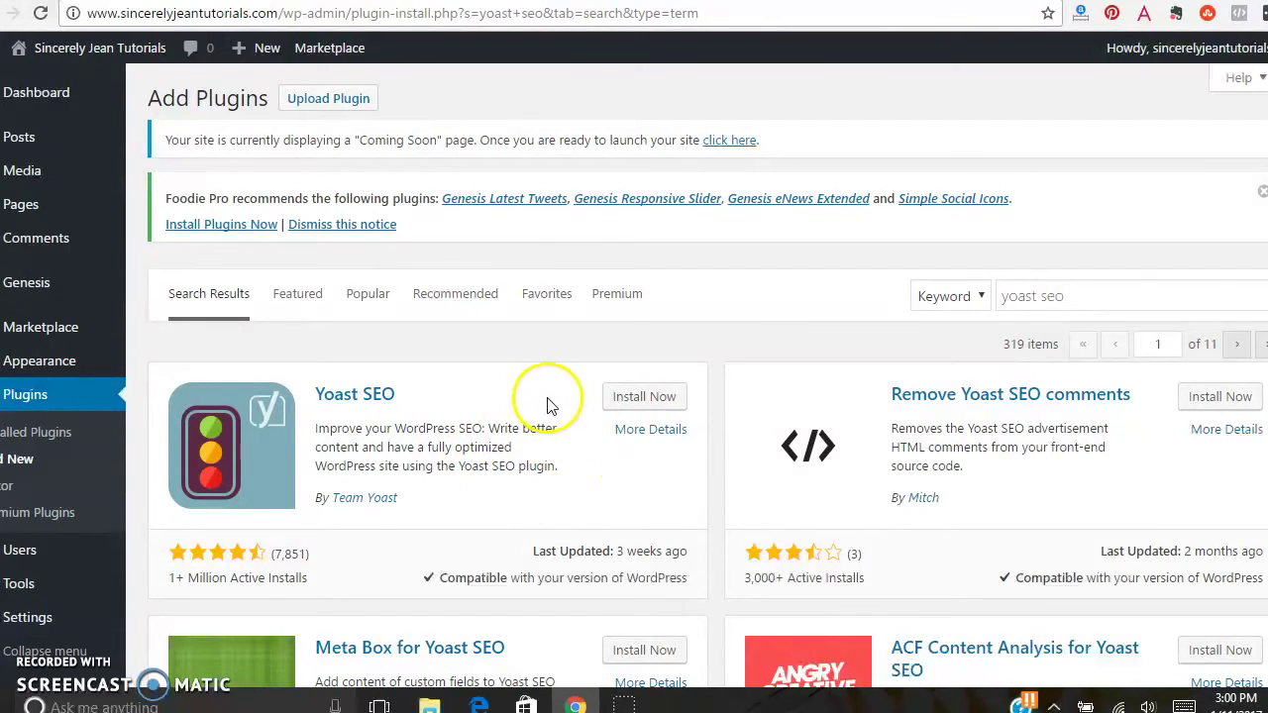
- Install the Yoast SEO plugin from its search result card and activate it
click(646, 399)
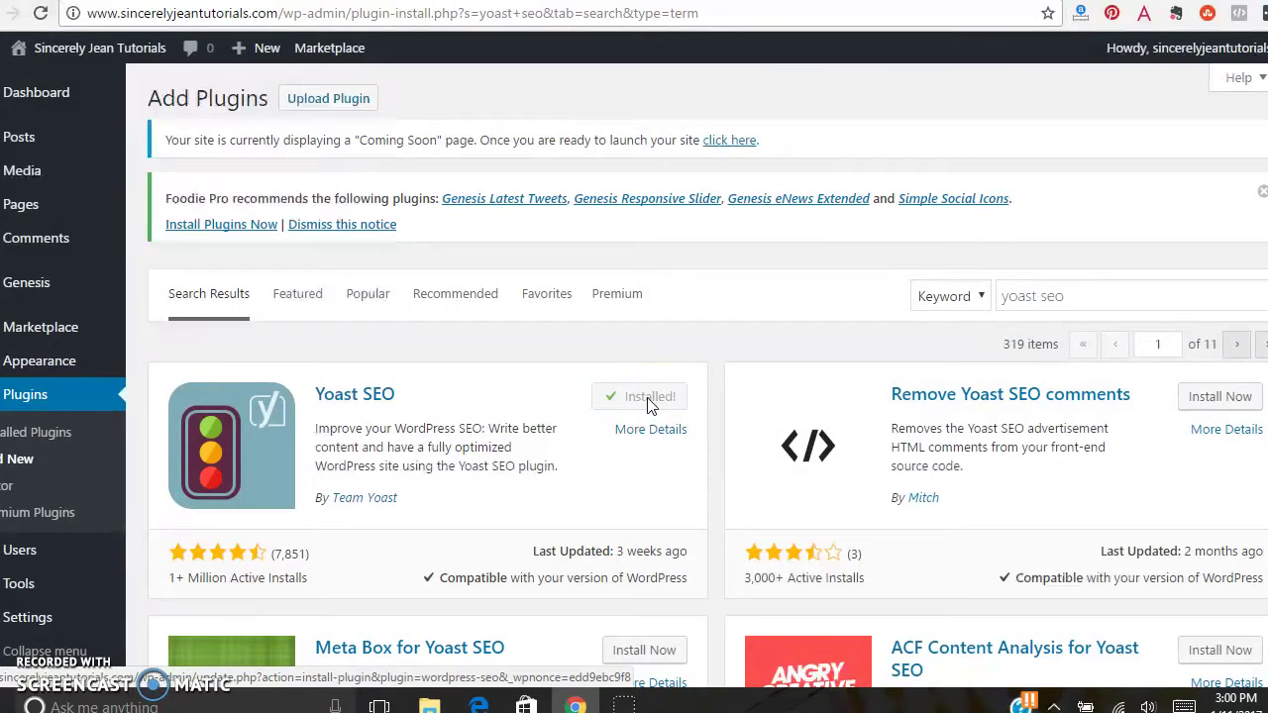
click(645, 433)
click(658, 399)
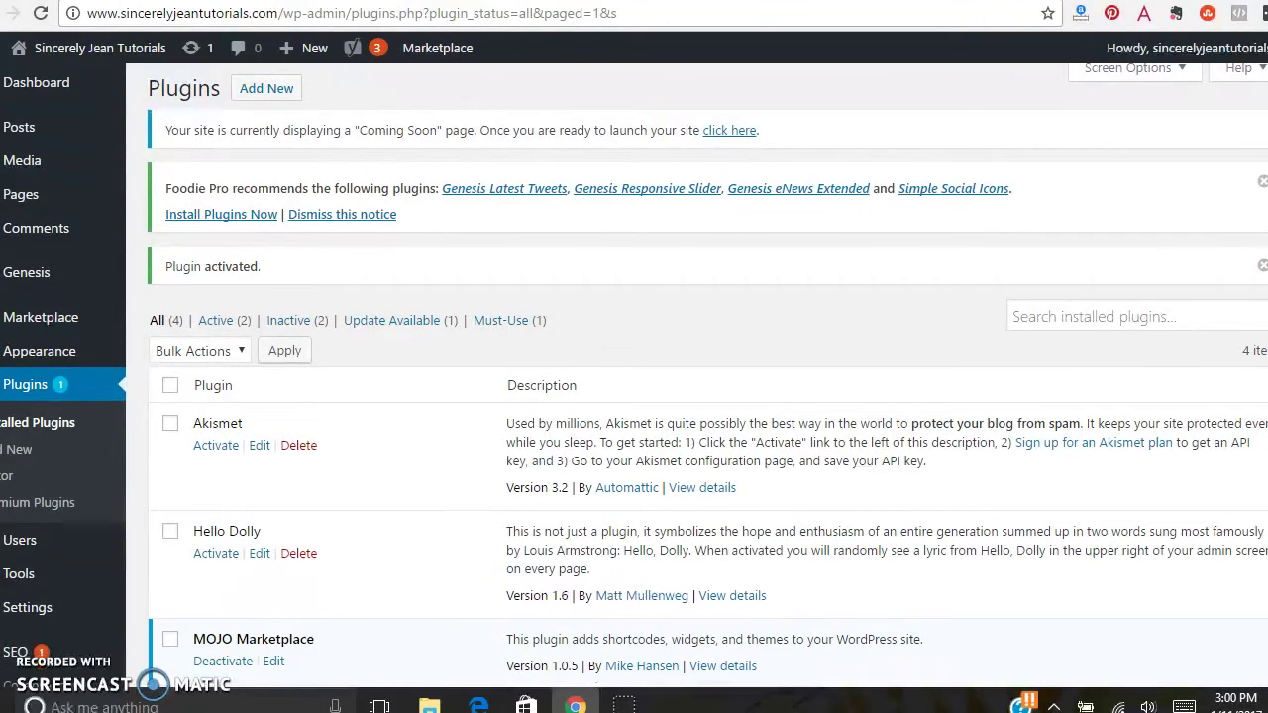
scroll(508, 385, down, 1)
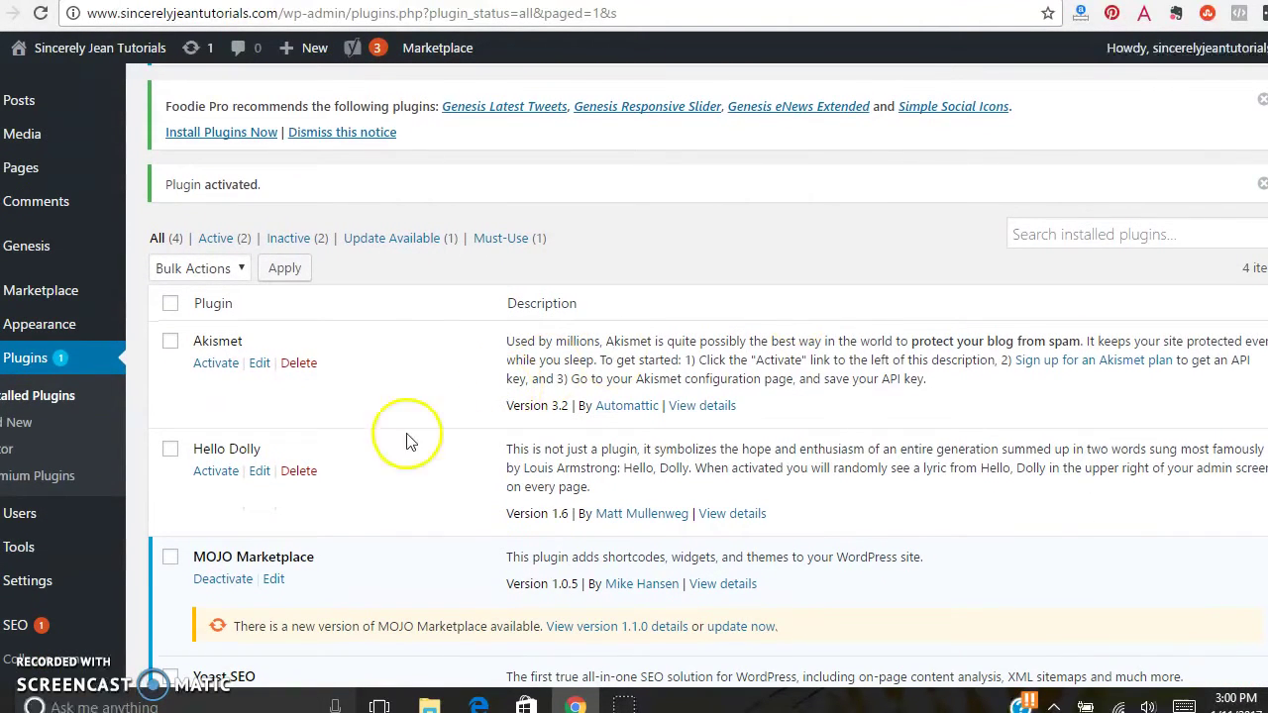
mouse_move(94, 550)
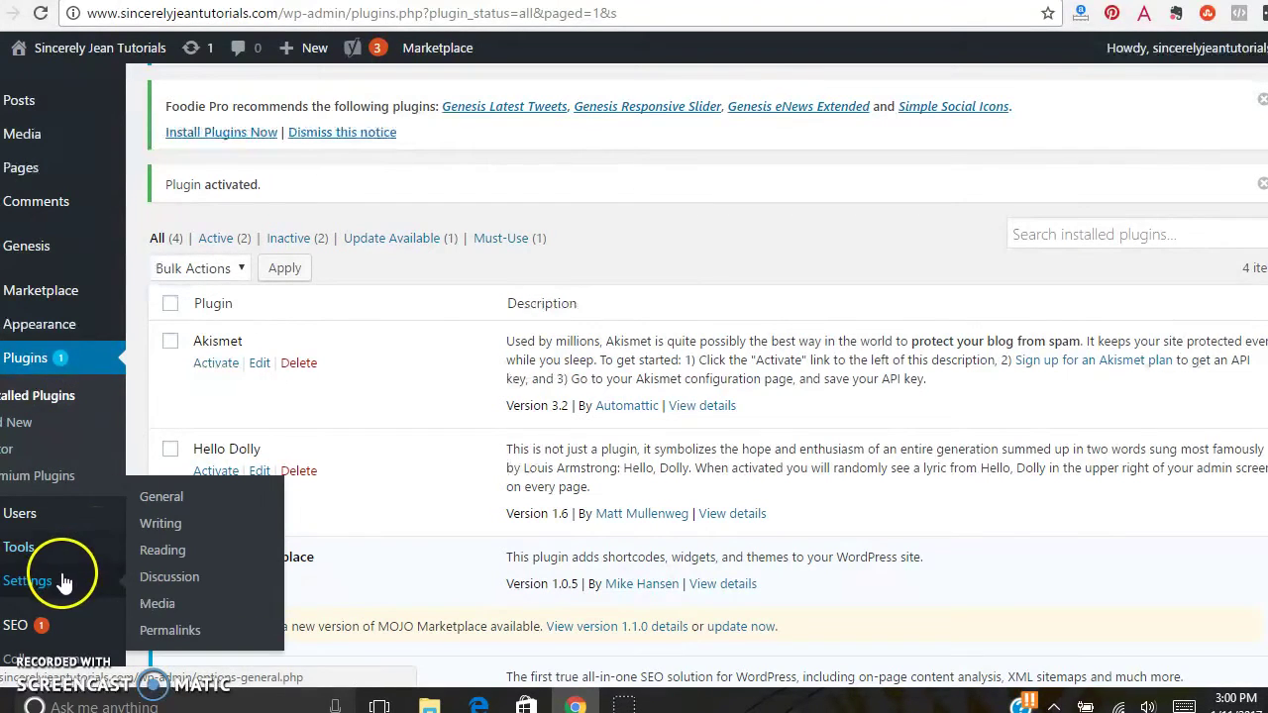
mouse_move(18, 634)
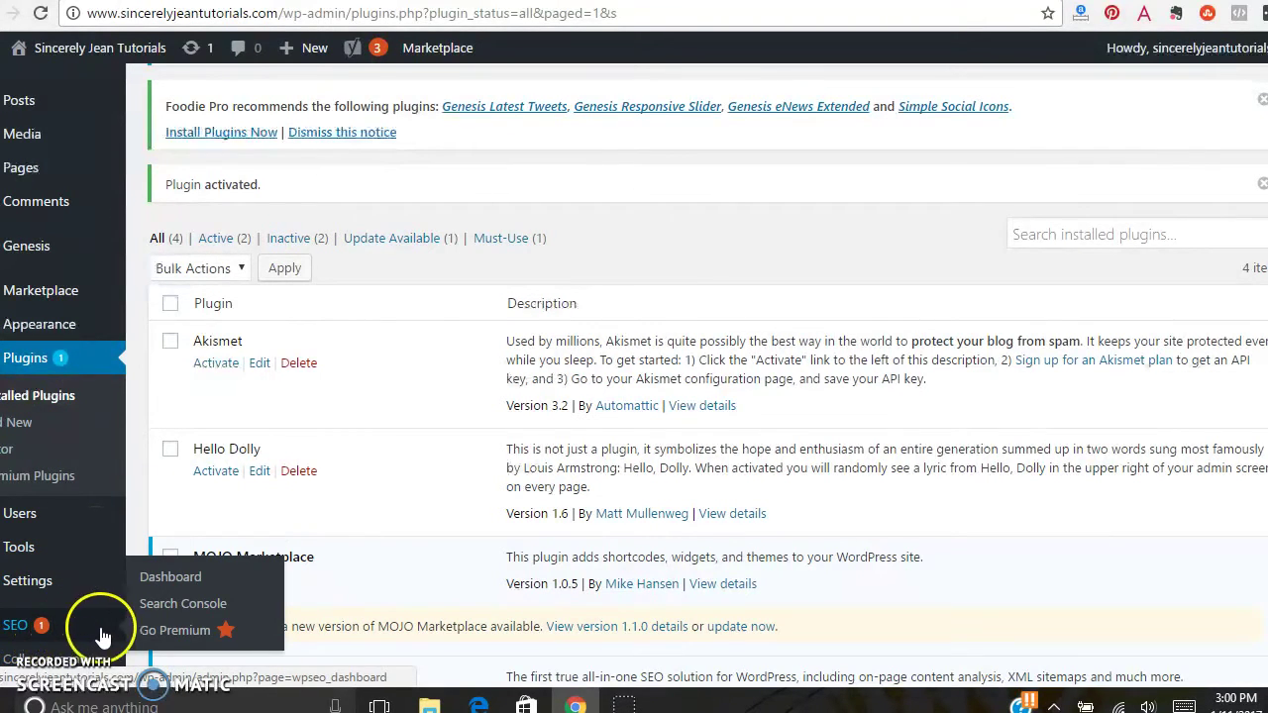
- Open the SEO dashboard and start the configuration wizard from the notification's plugin link
click(186, 584)
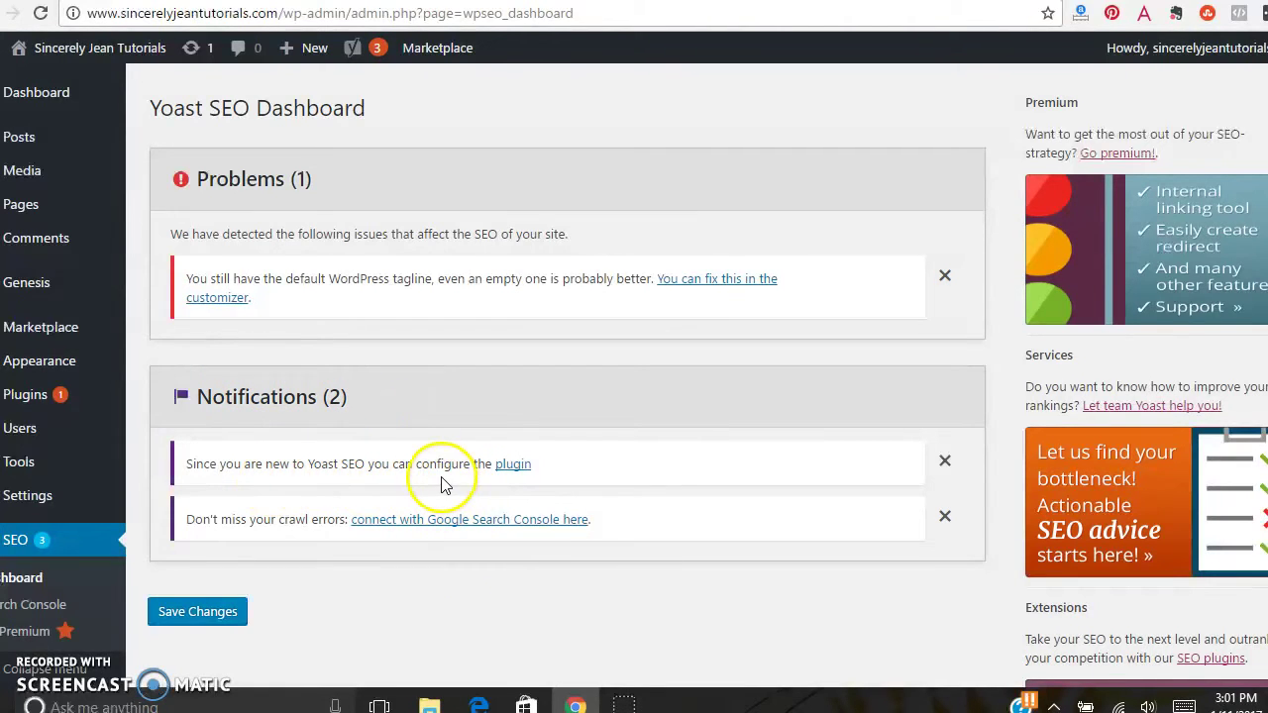
click(524, 470)
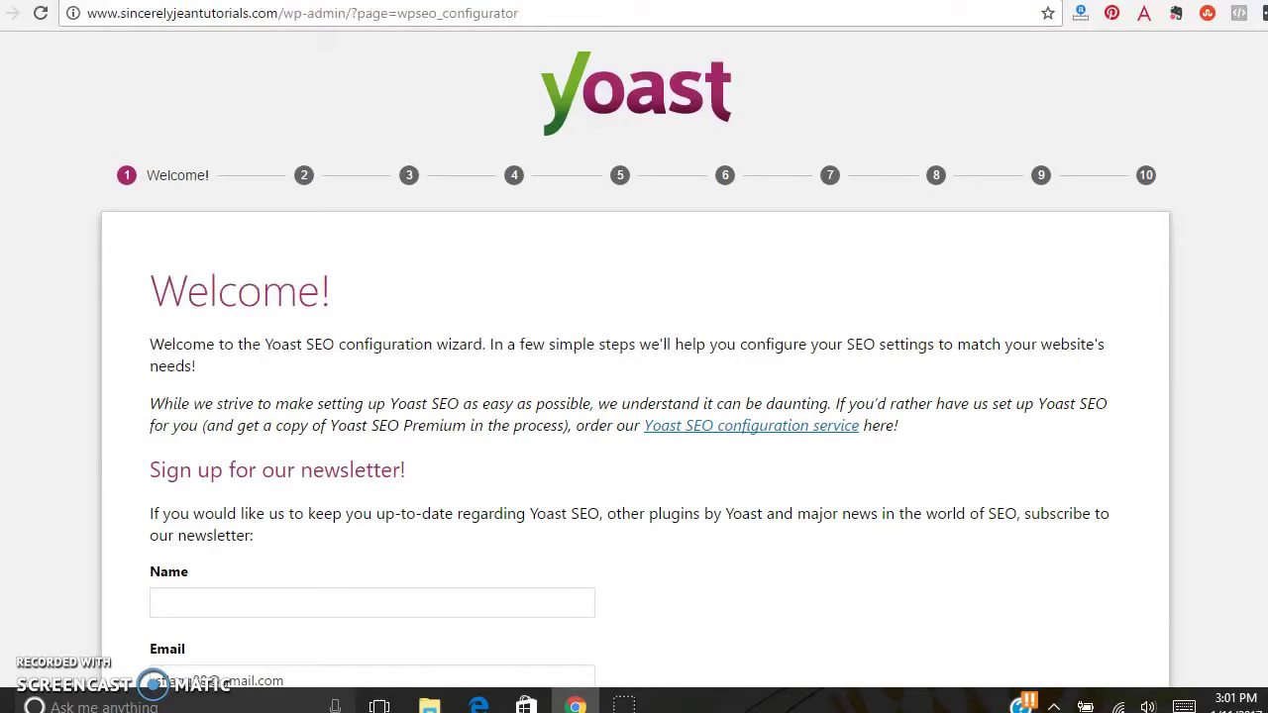
- Skip the newsletter sign-up on the Welcome step and continue to Environment
scroll(634, 396, down, 2)
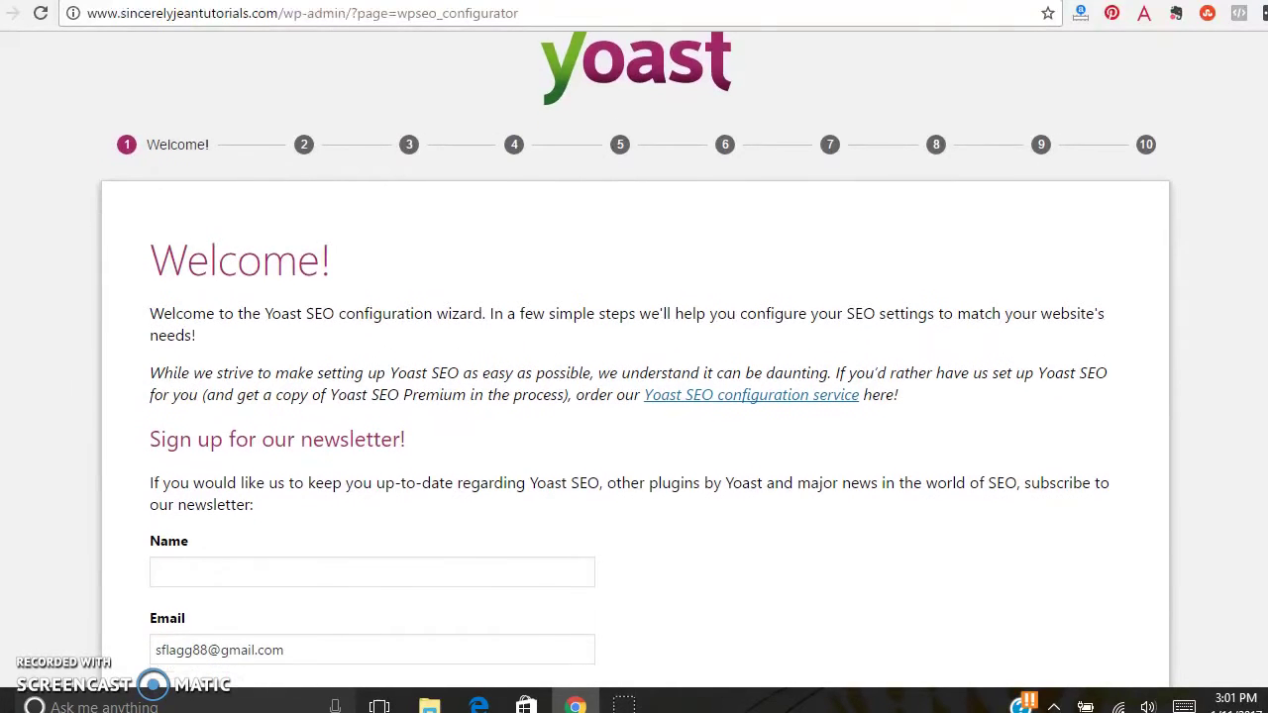
scroll(634, 357, down, 4)
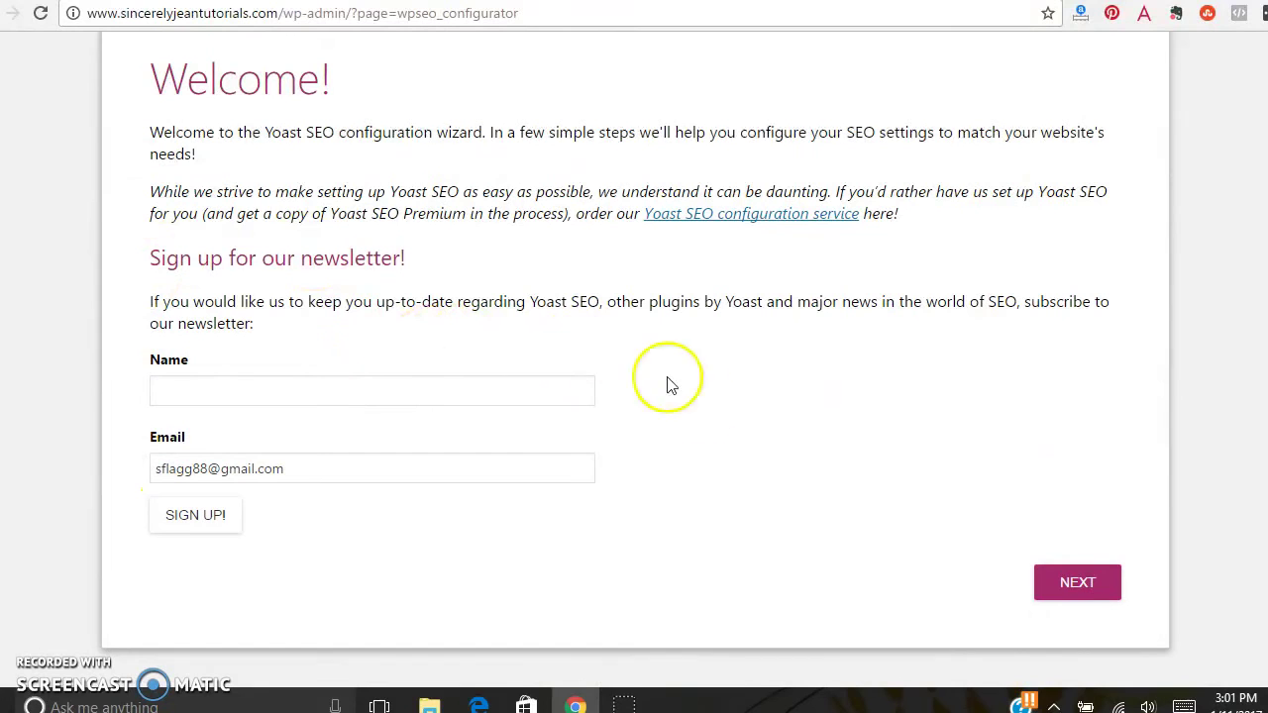
click(1104, 578)
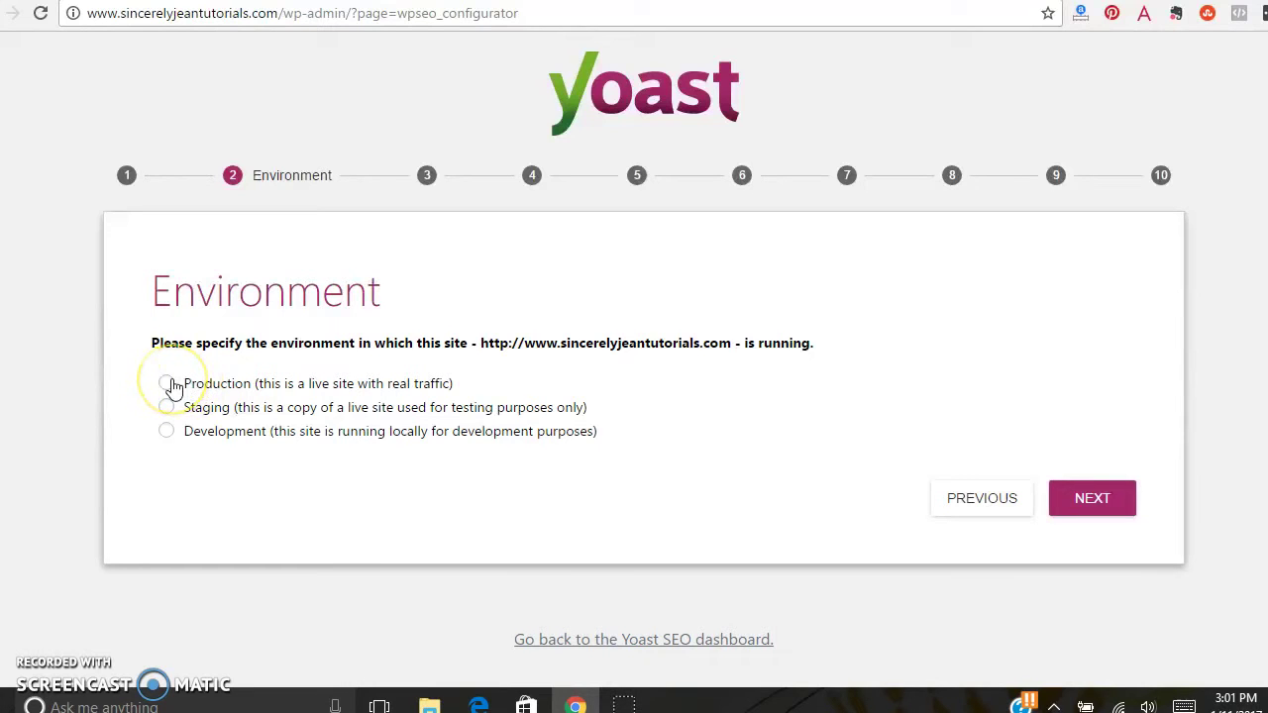
- Mark the site as a Production environment and a Blog site type
click(166, 383)
click(1095, 500)
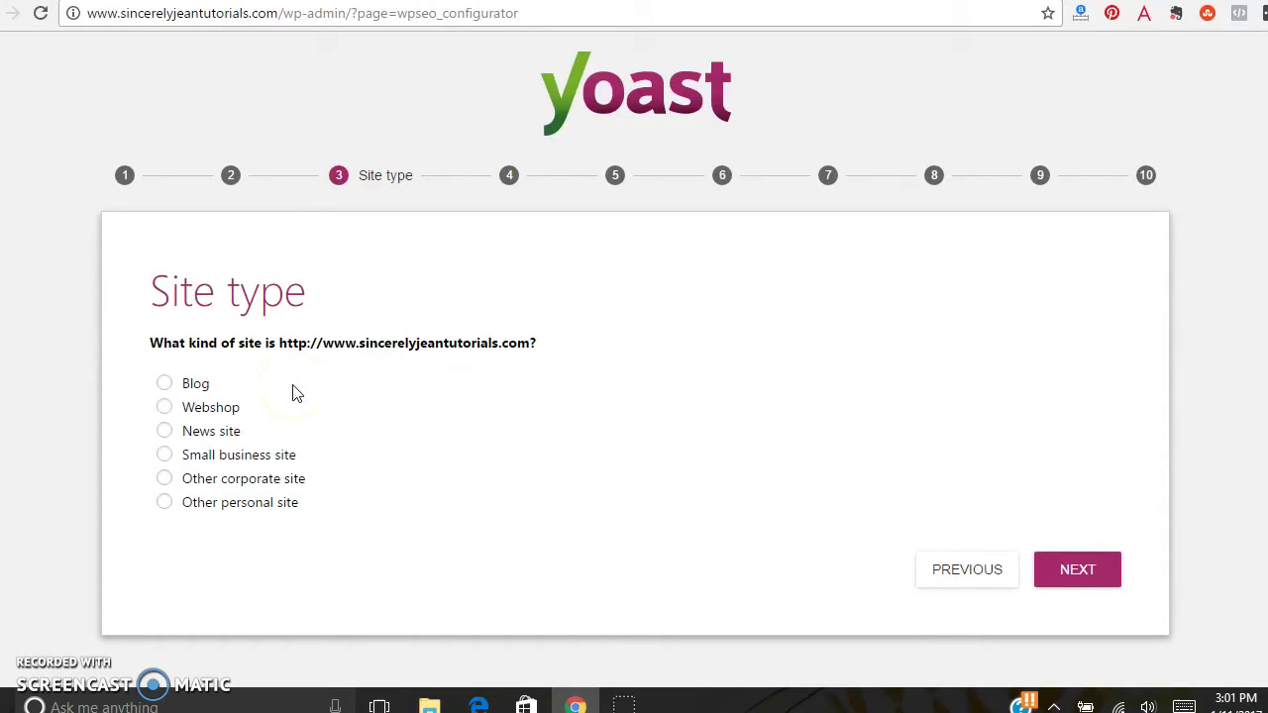
click(165, 384)
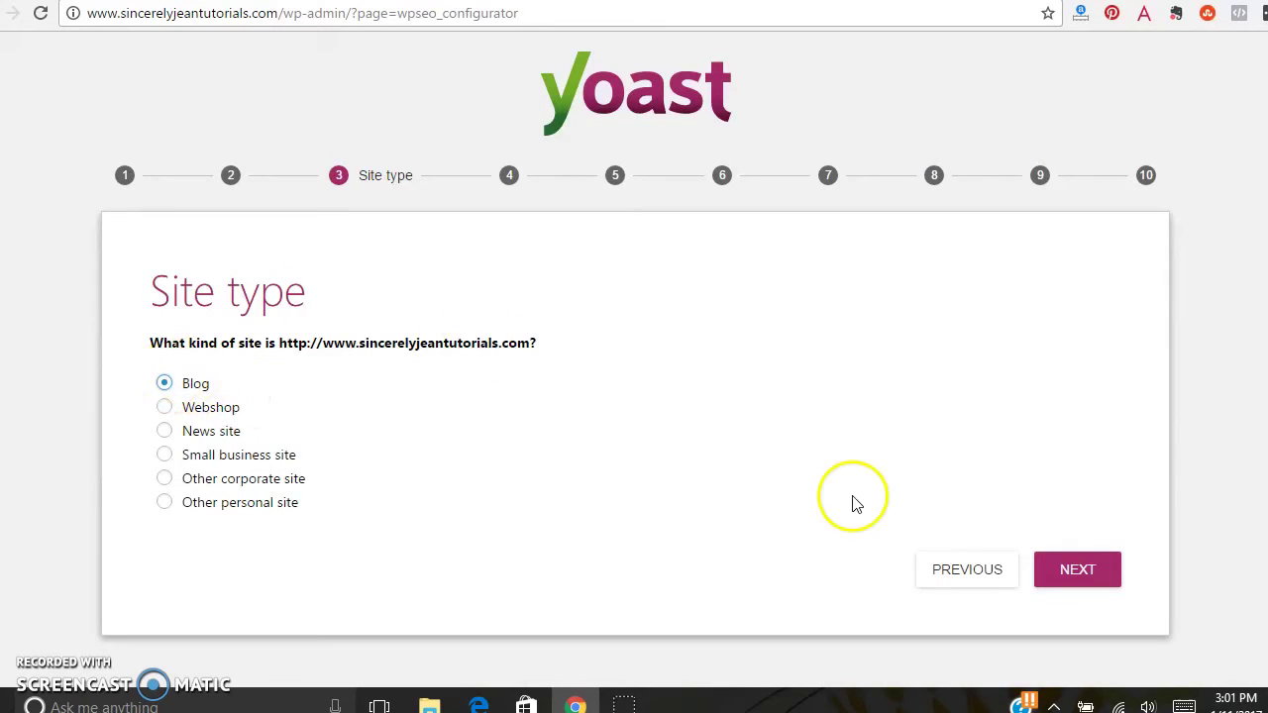
click(1089, 571)
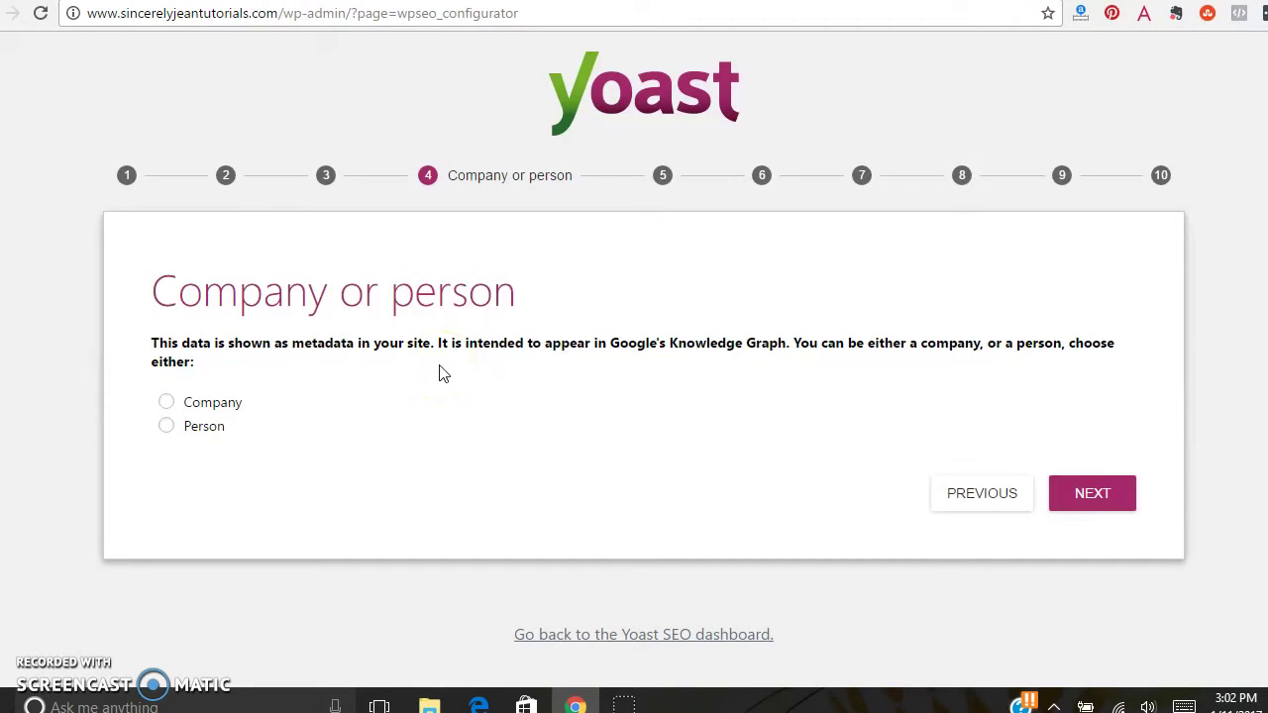
- Declare that the site represents a person, enter the person's full name, and continue
click(165, 426)
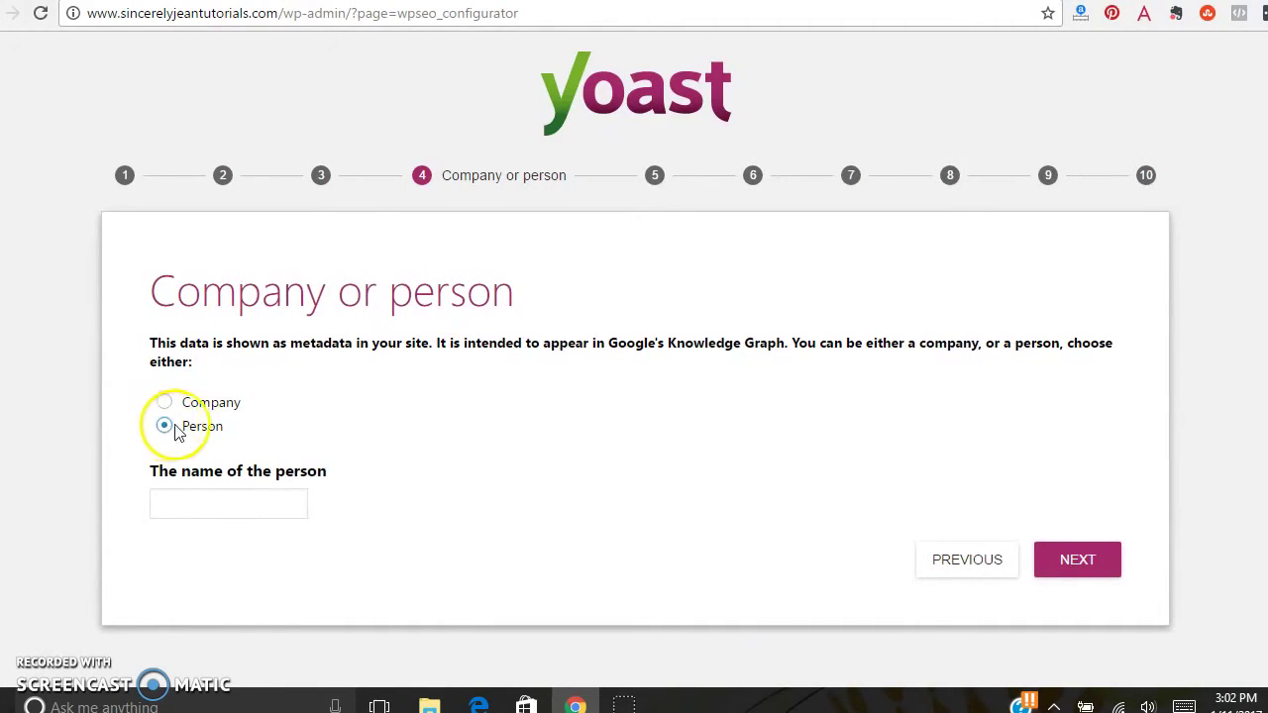
click(227, 508)
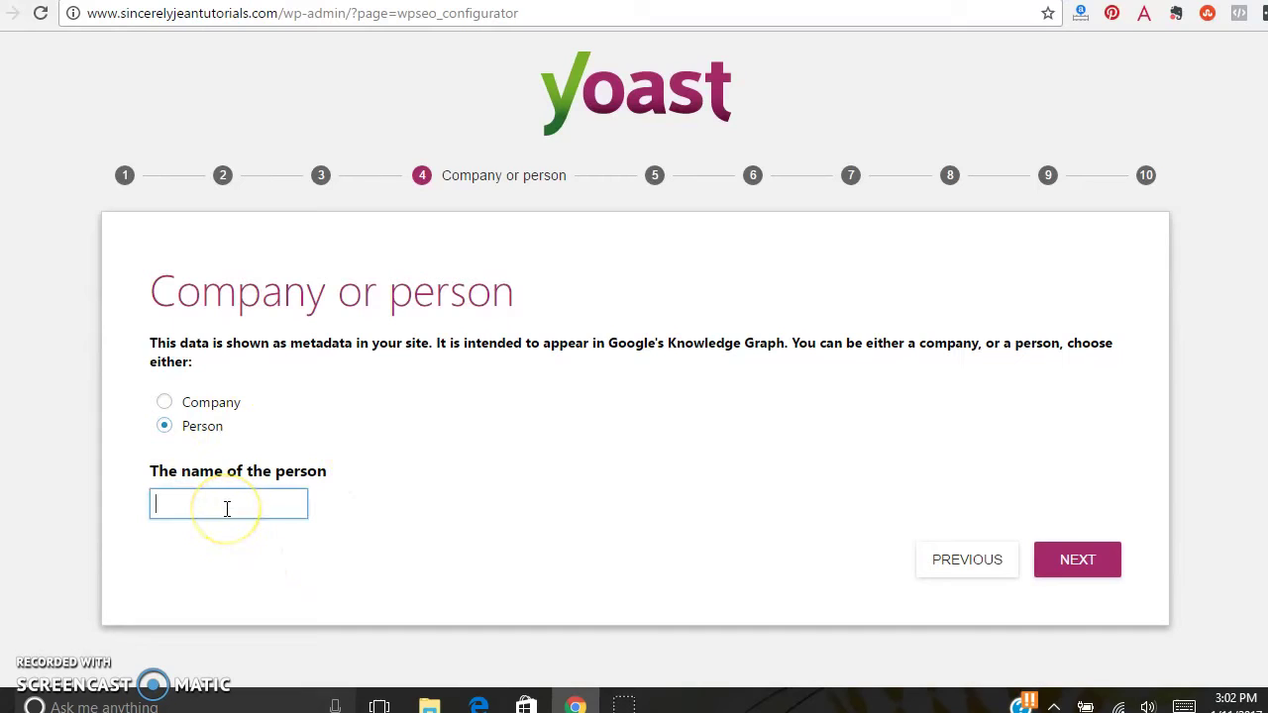
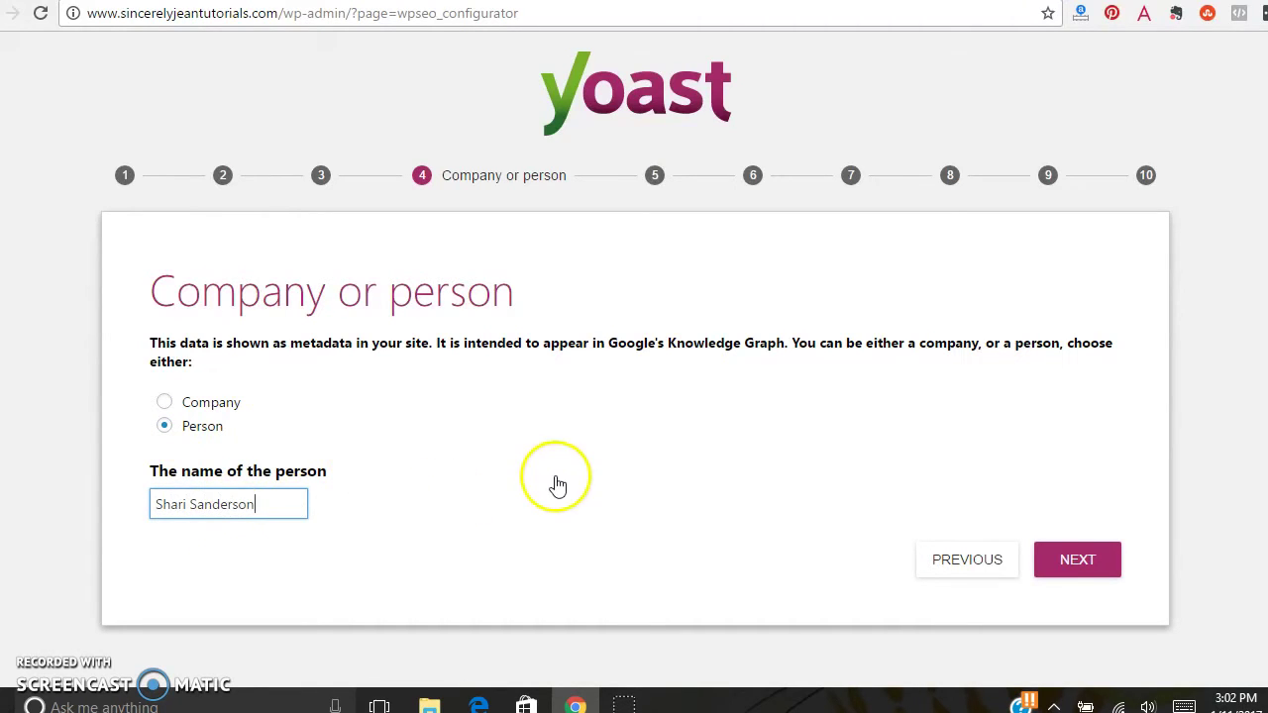
click(1078, 560)
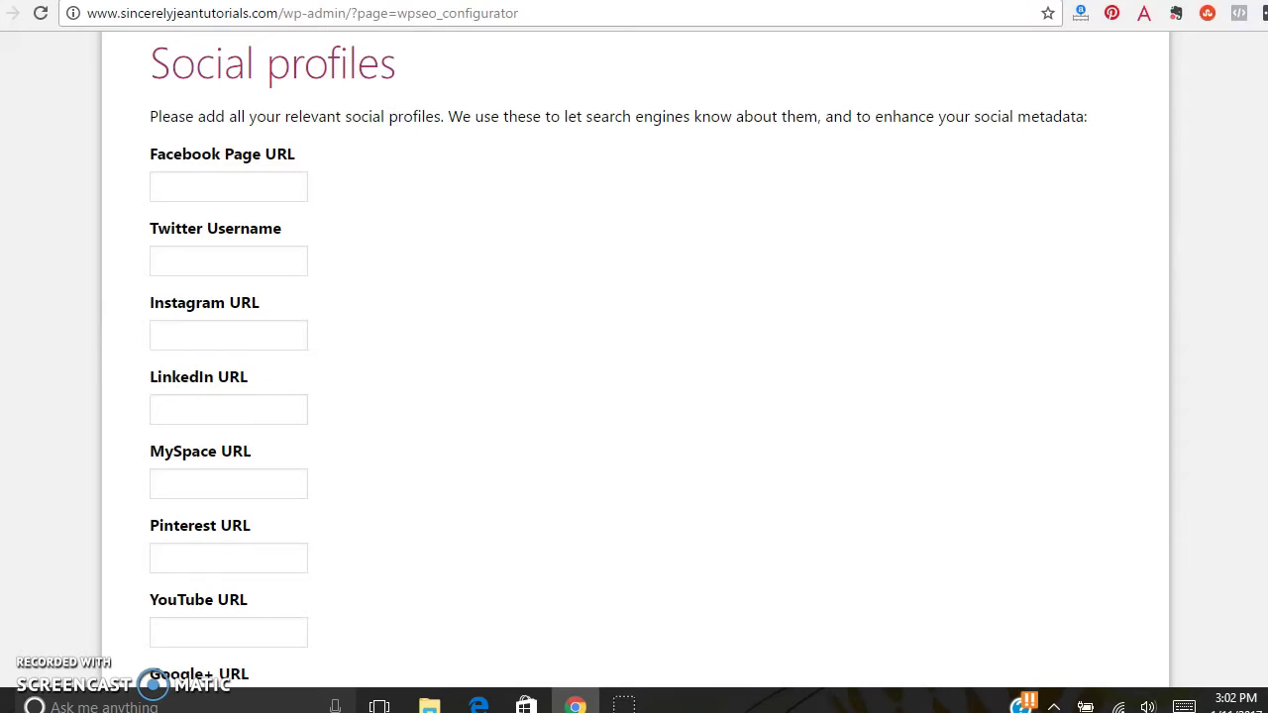
- Leave all social profile fields blank and set the Media post type to Visible
scroll(619, 359, down, 1)
scroll(618, 359, up, 1)
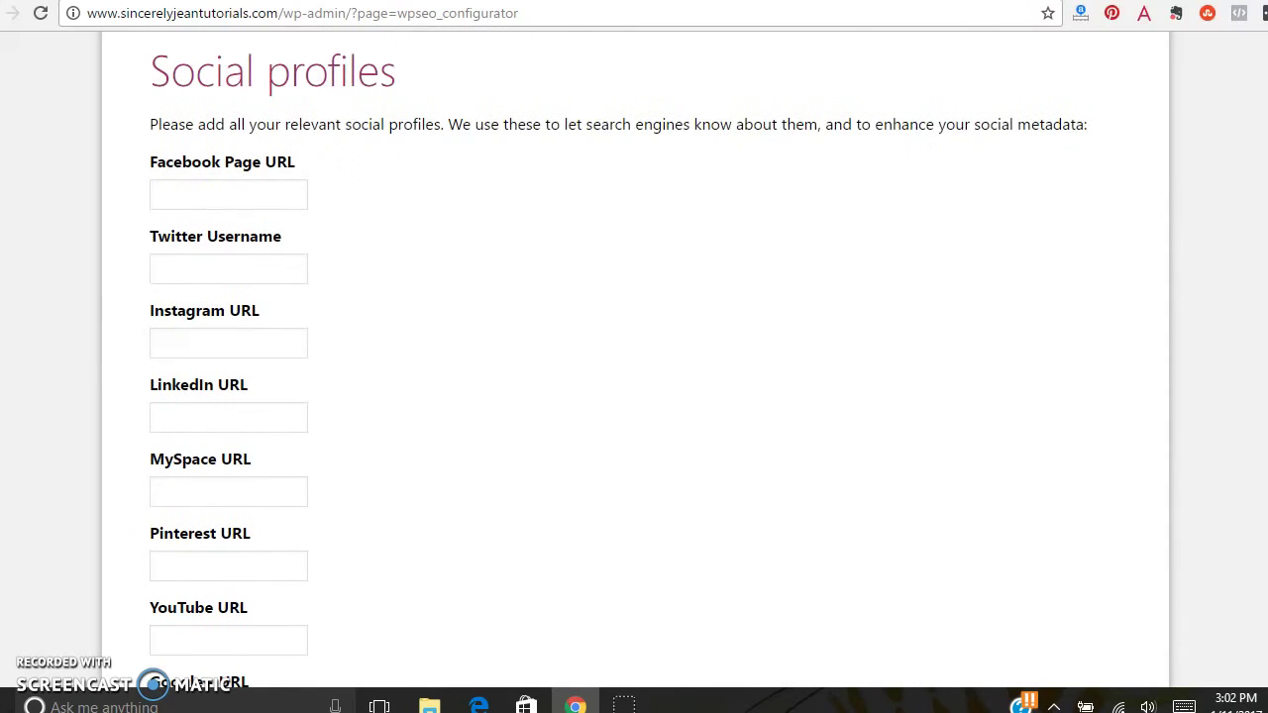
scroll(618, 371, up, 1)
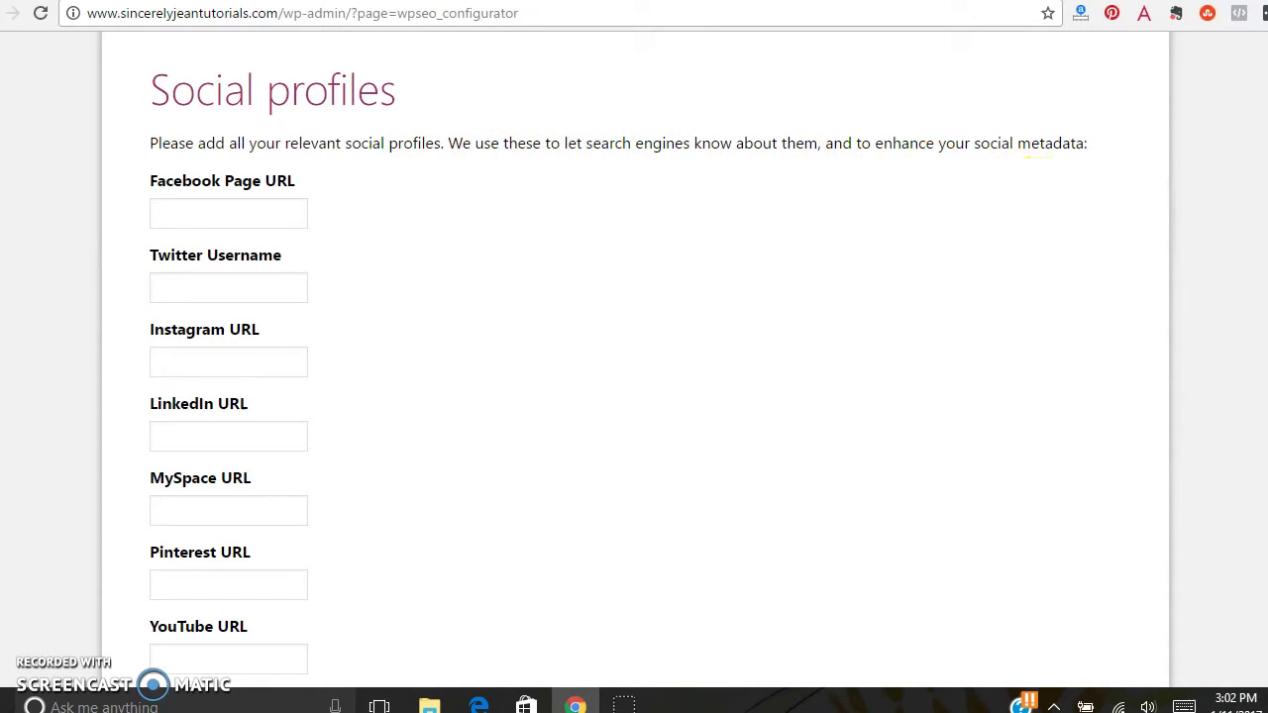
scroll(1038, 155, down, 3)
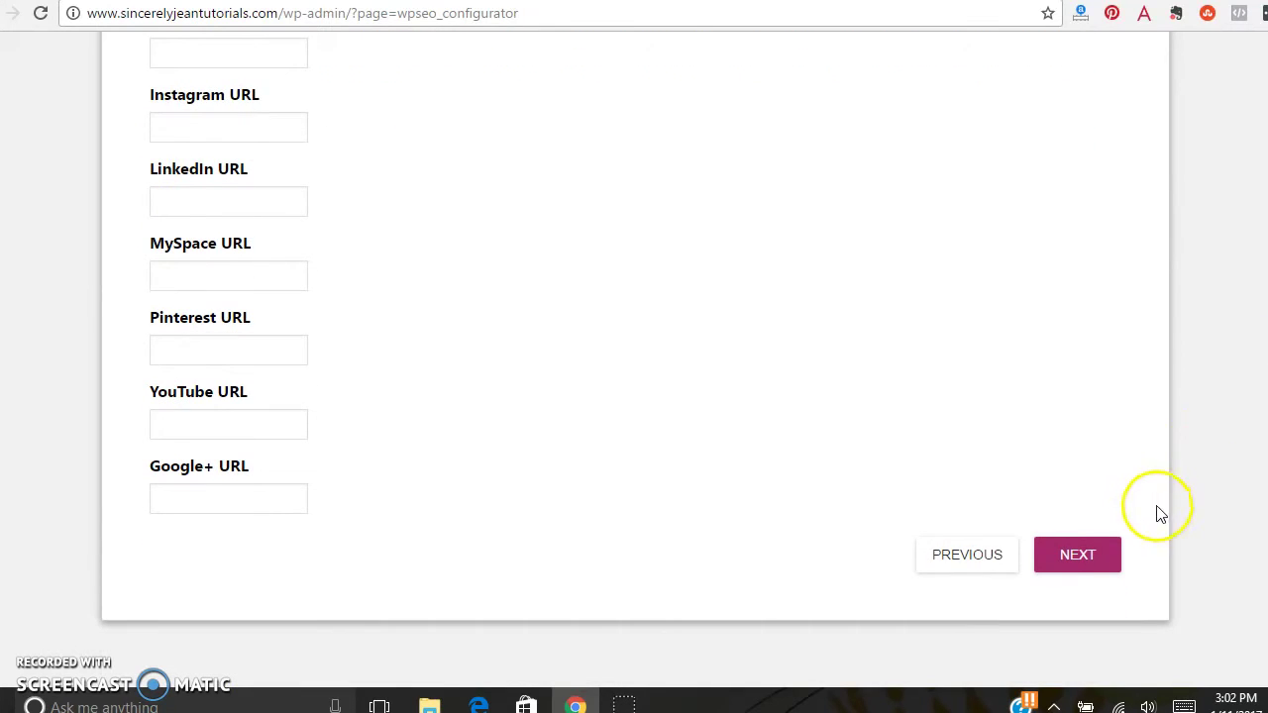
click(1083, 560)
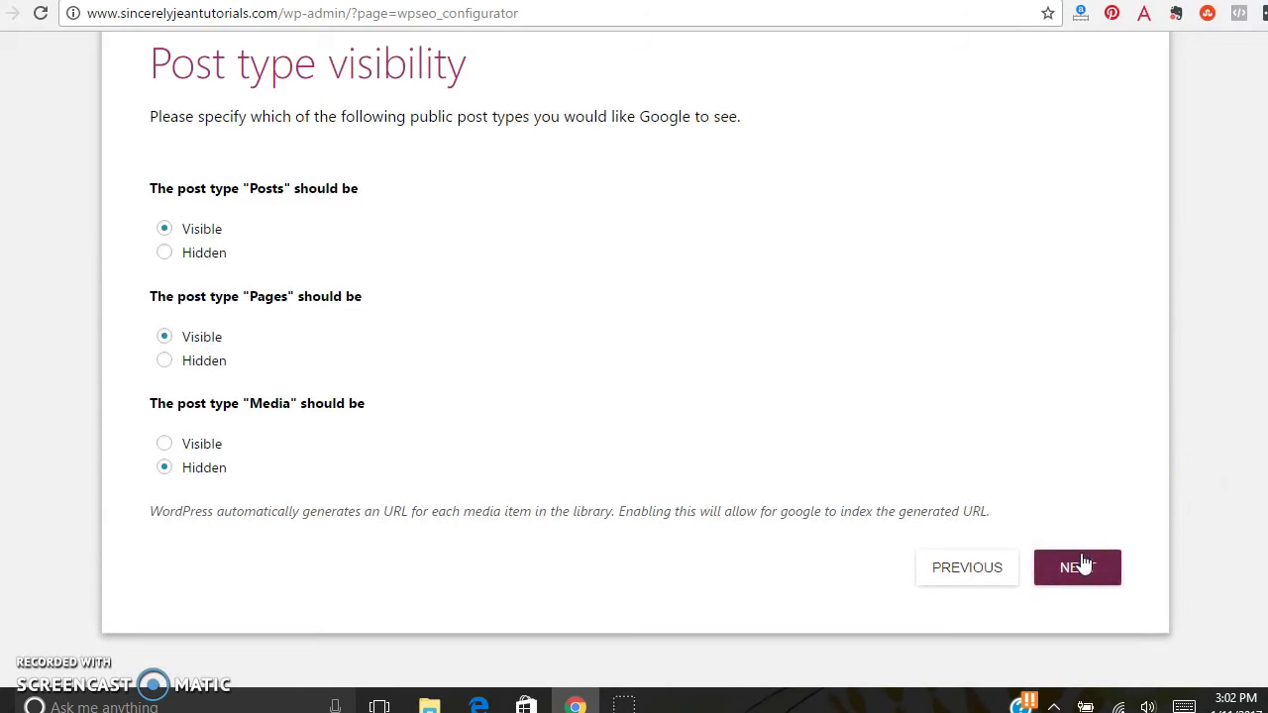
drag(742, 469, 663, 446)
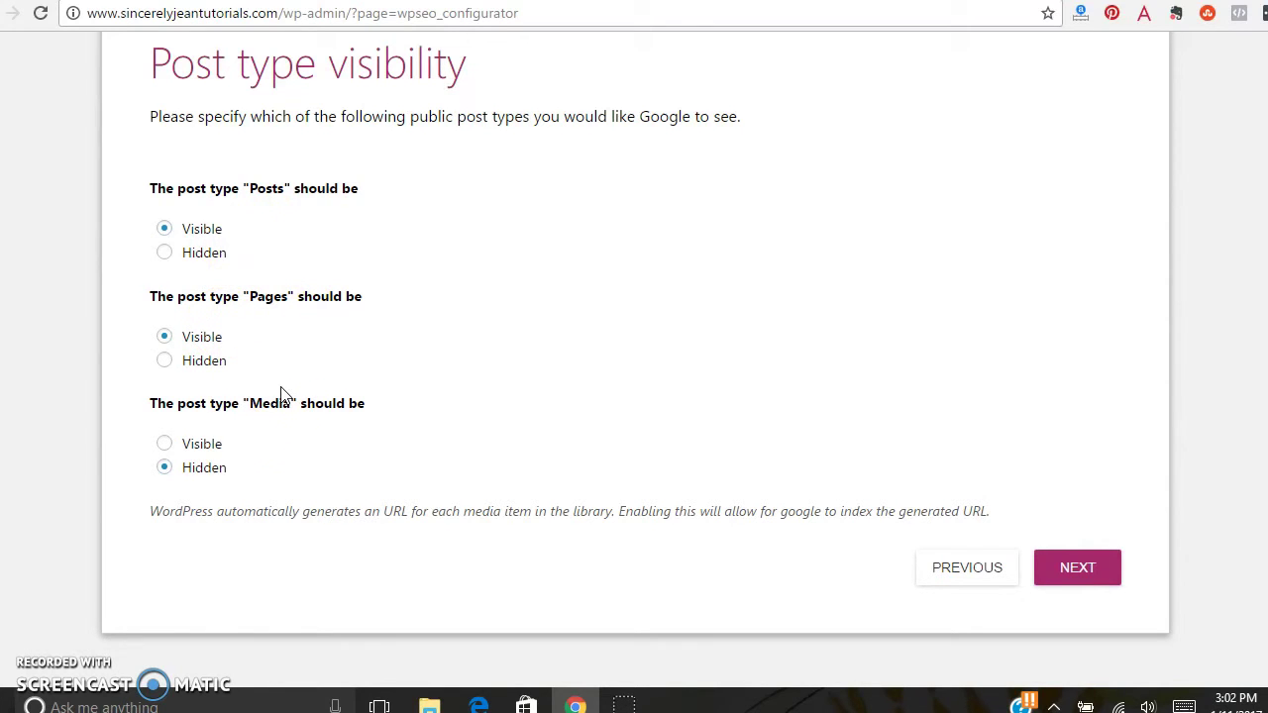
click(165, 443)
- Keep the single-author setting, skip Search Console, accept the title settings, and close the wizard
click(1094, 578)
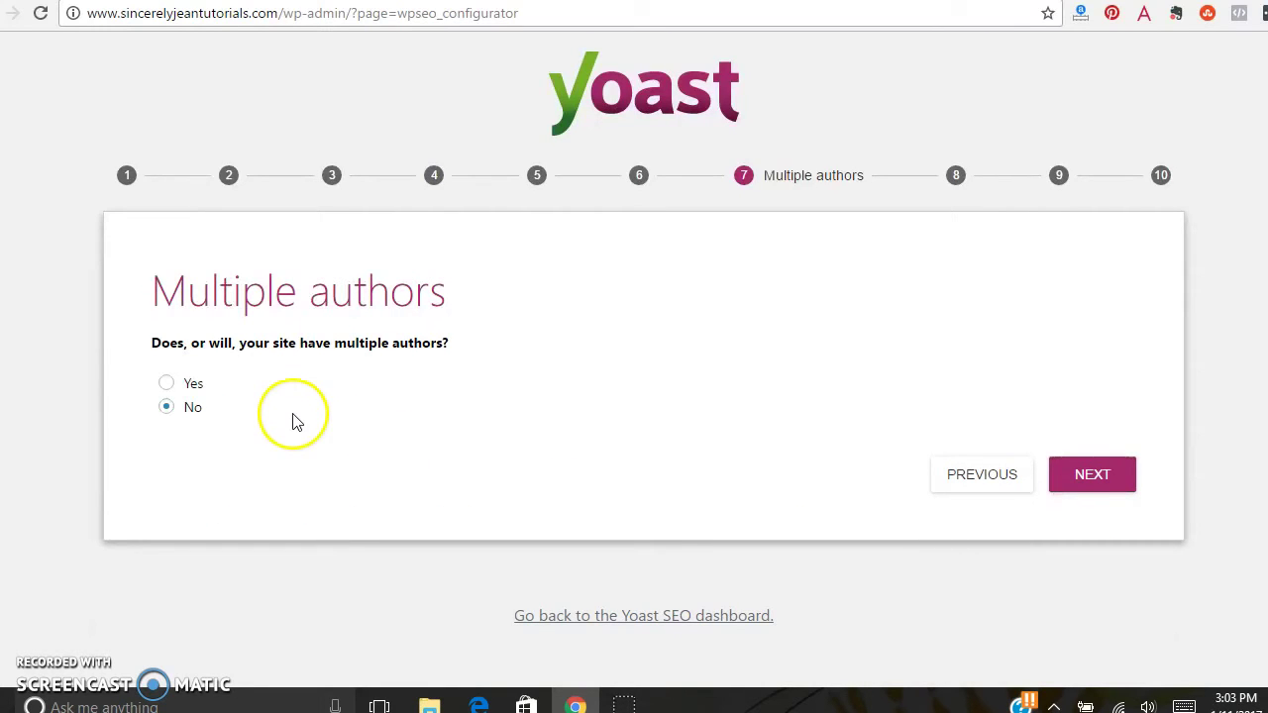
click(1111, 485)
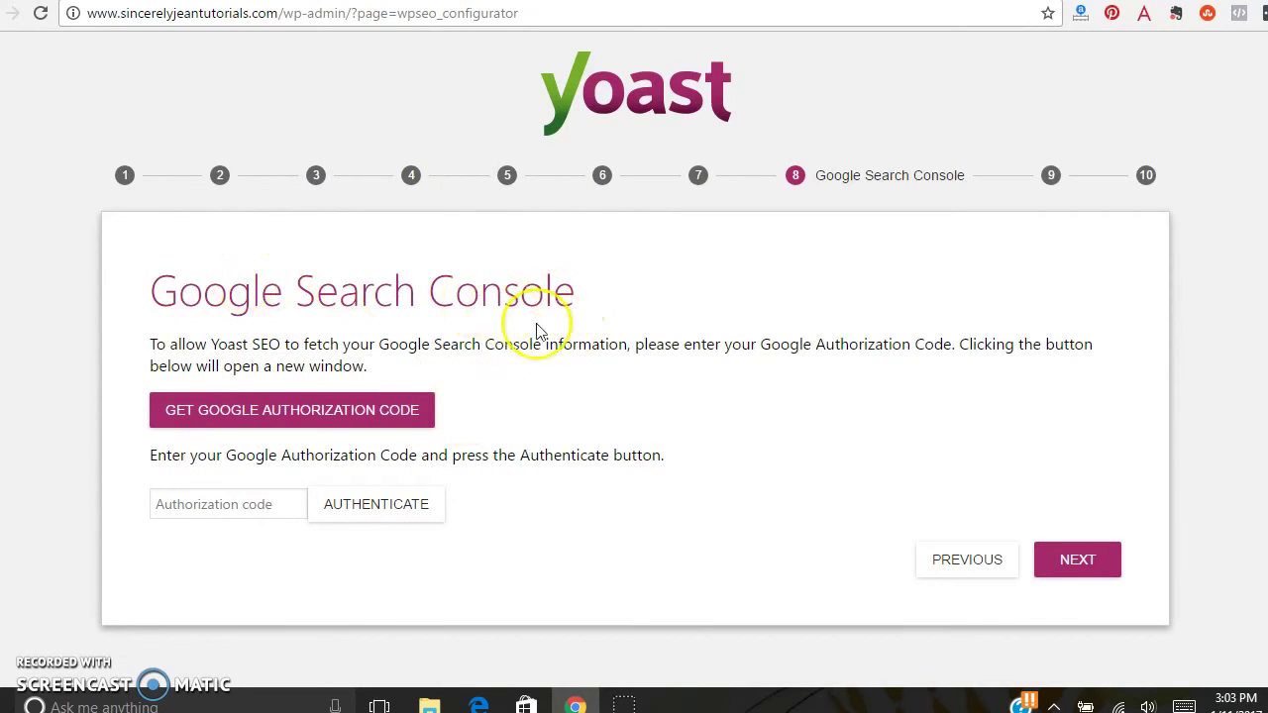
click(1078, 564)
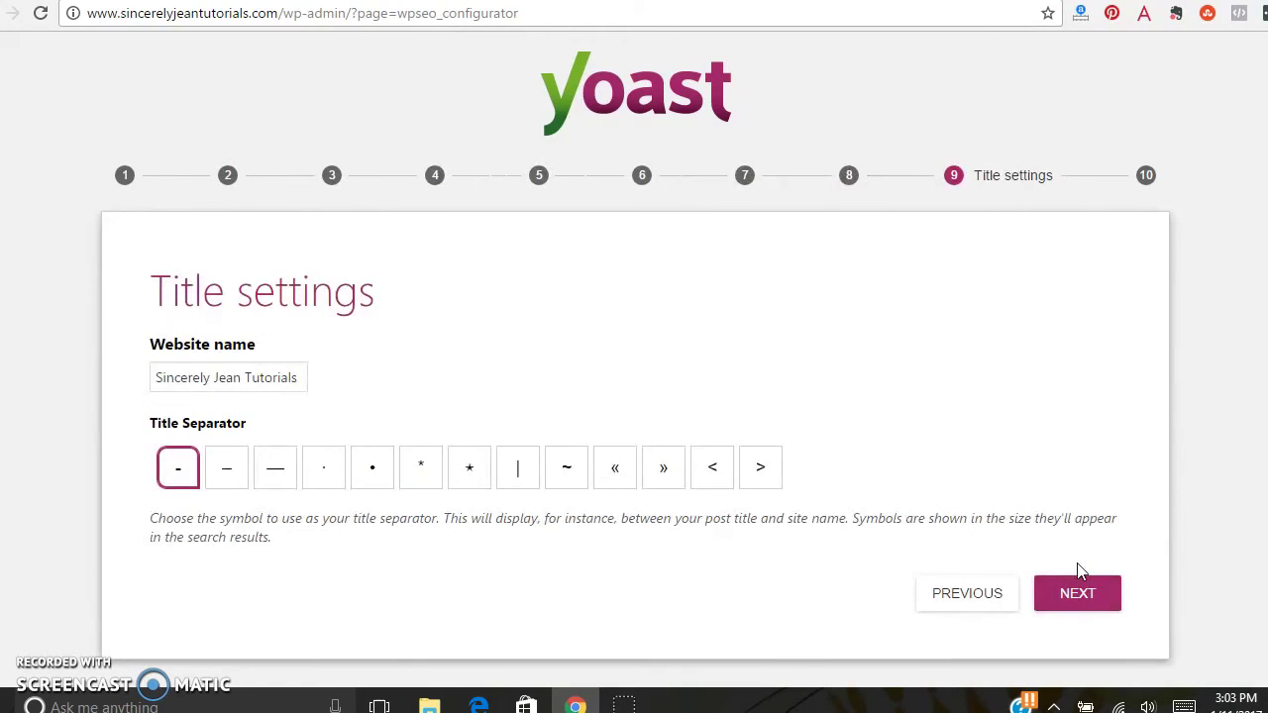
click(1077, 569)
click(858, 332)
click(1084, 594)
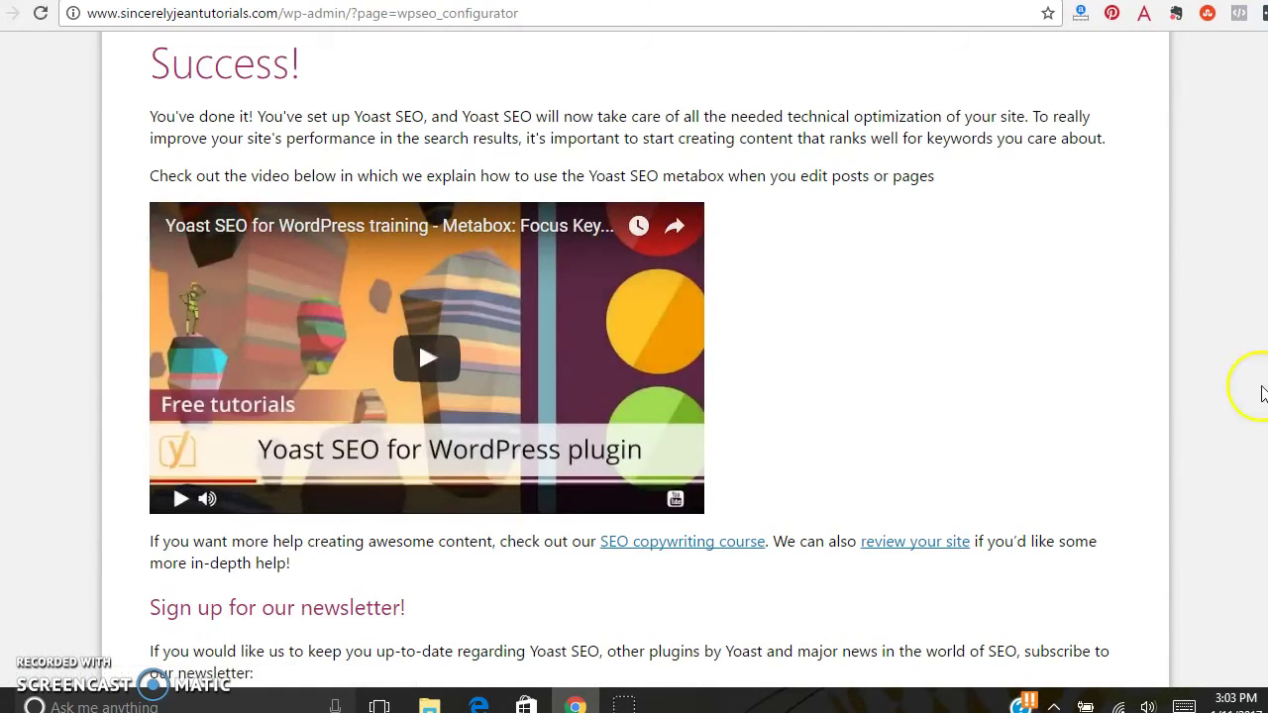
scroll(1258, 388, down, 2)
scroll(1040, 525, down, 3)
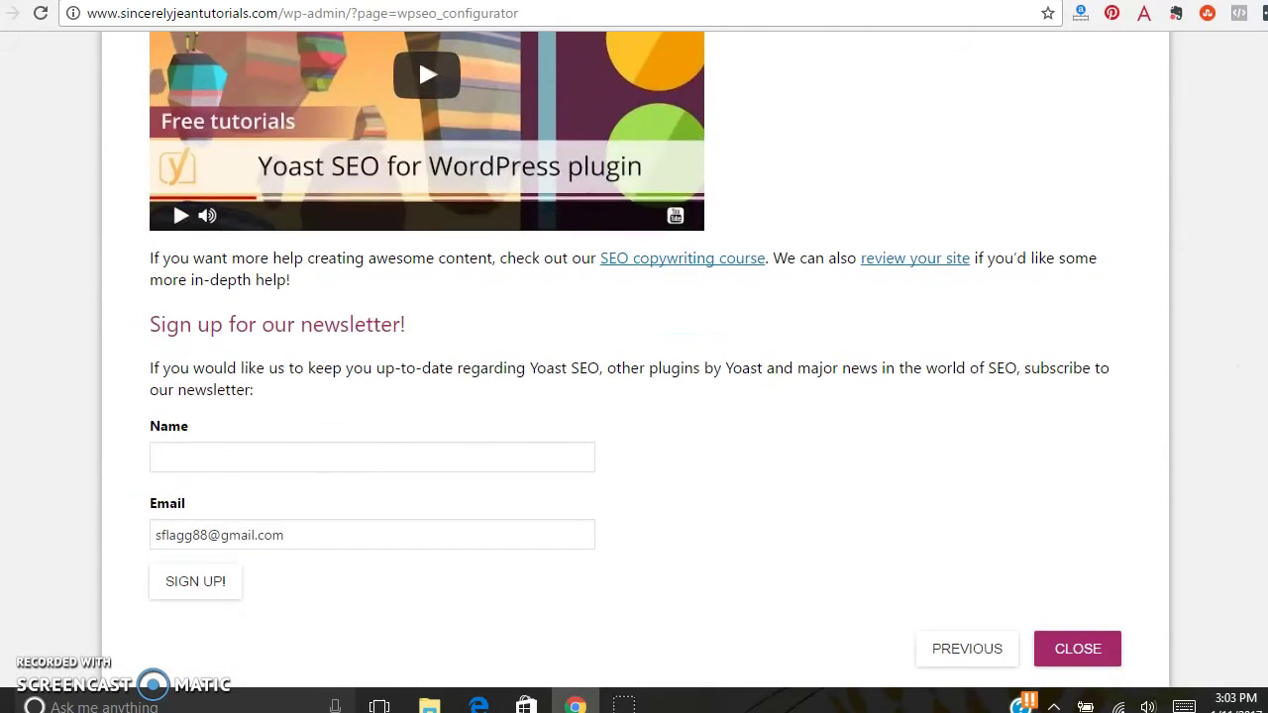
click(1040, 525)
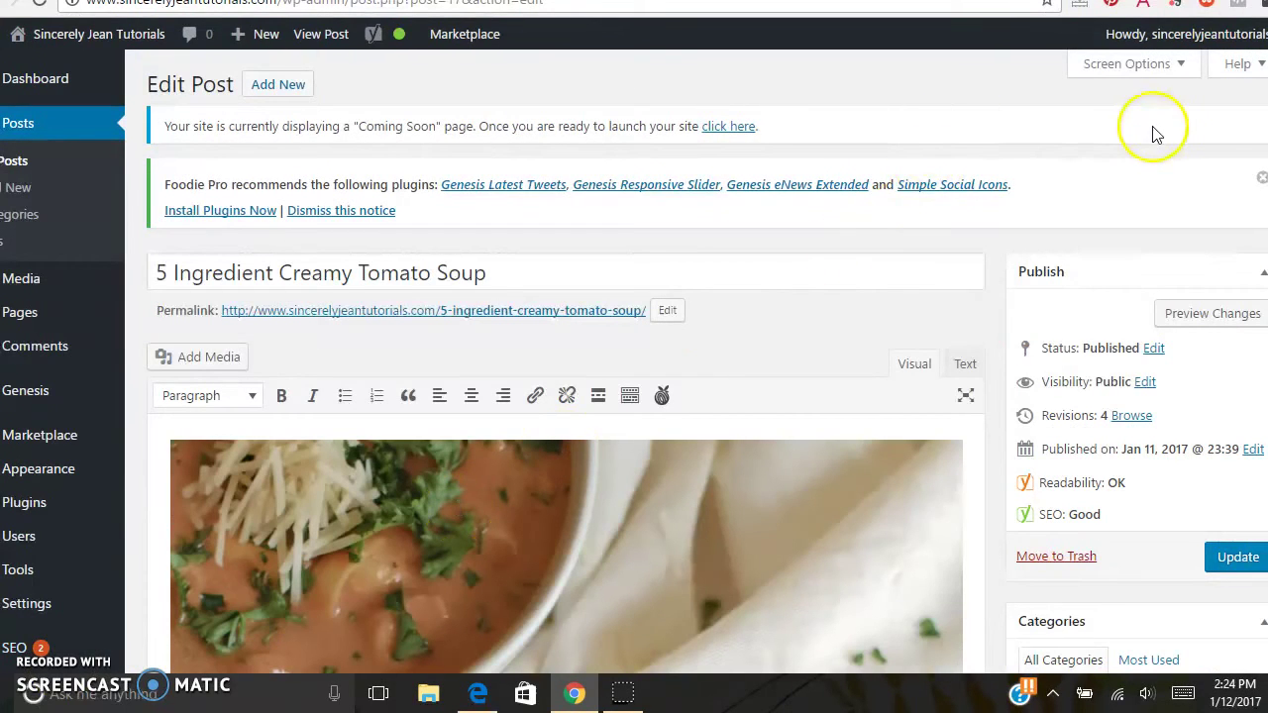
- Scroll the Creamy Tomato Soup post down to its Yoast snippet editor with focus keyword 'Tomato Soup'
scroll(1011, 75, down, 2)
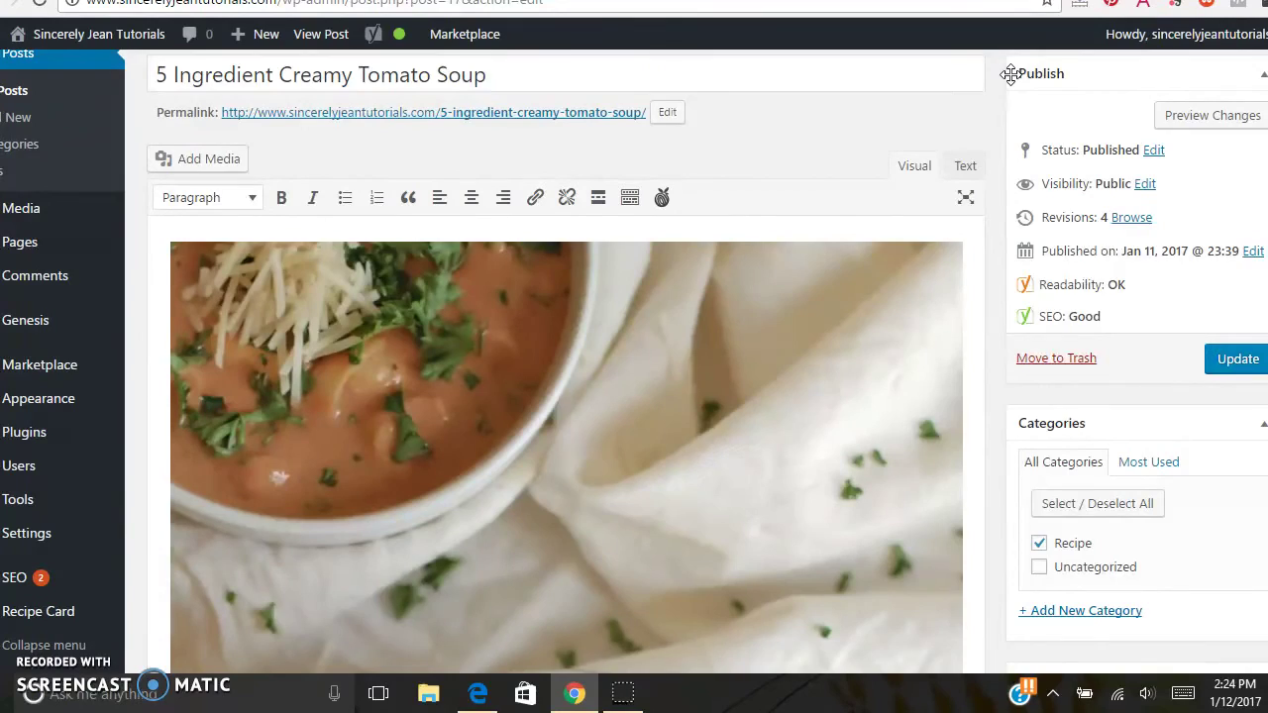
scroll(1010, 74, down, 6)
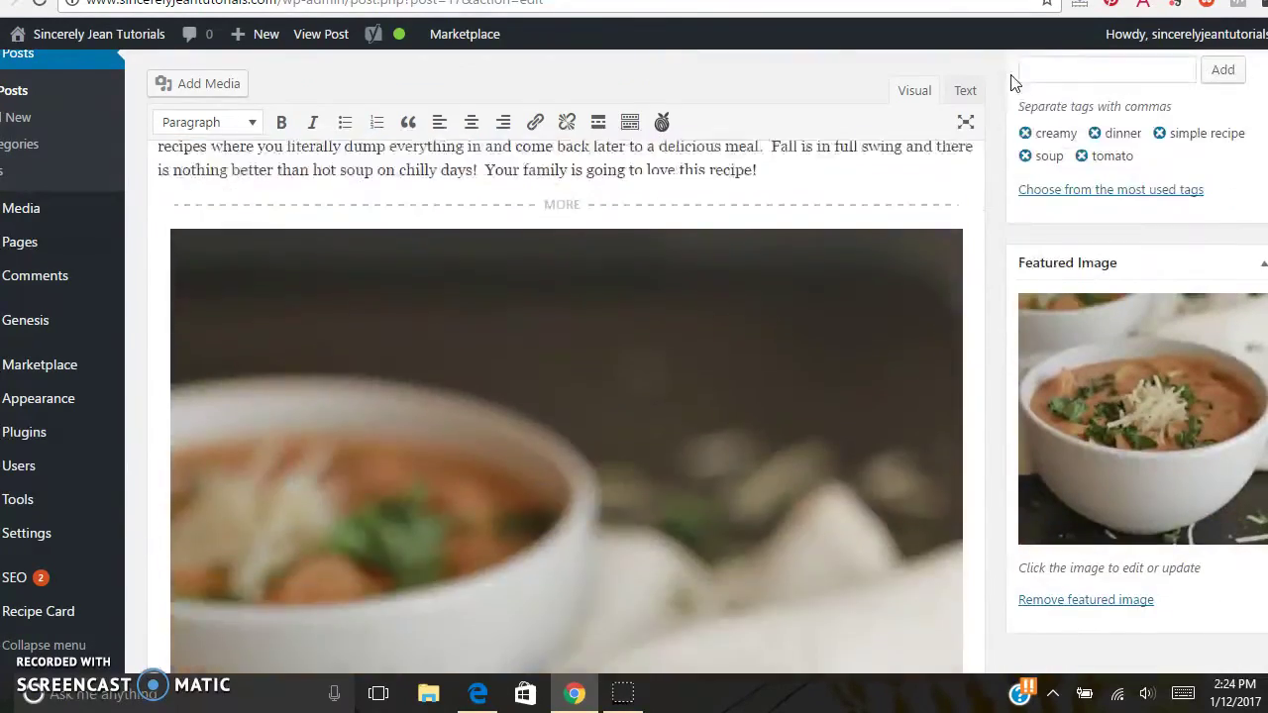
scroll(1010, 82, down, 10)
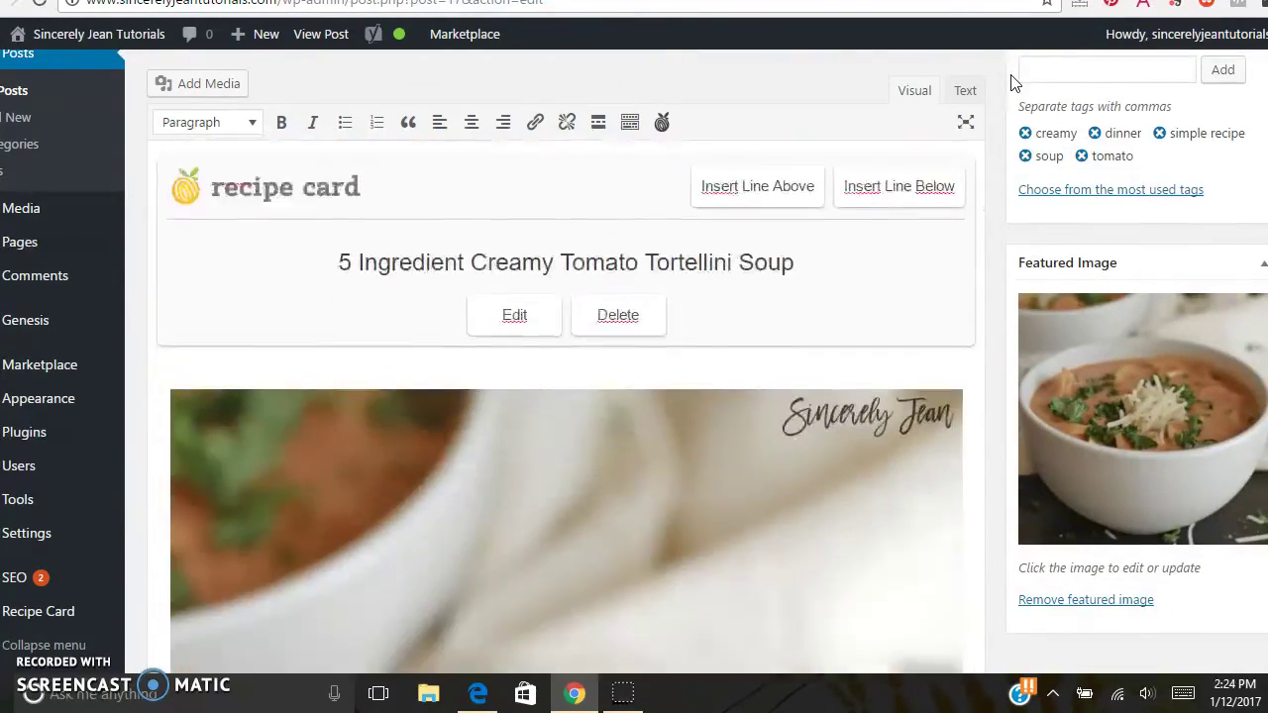
scroll(1013, 83, down, 10)
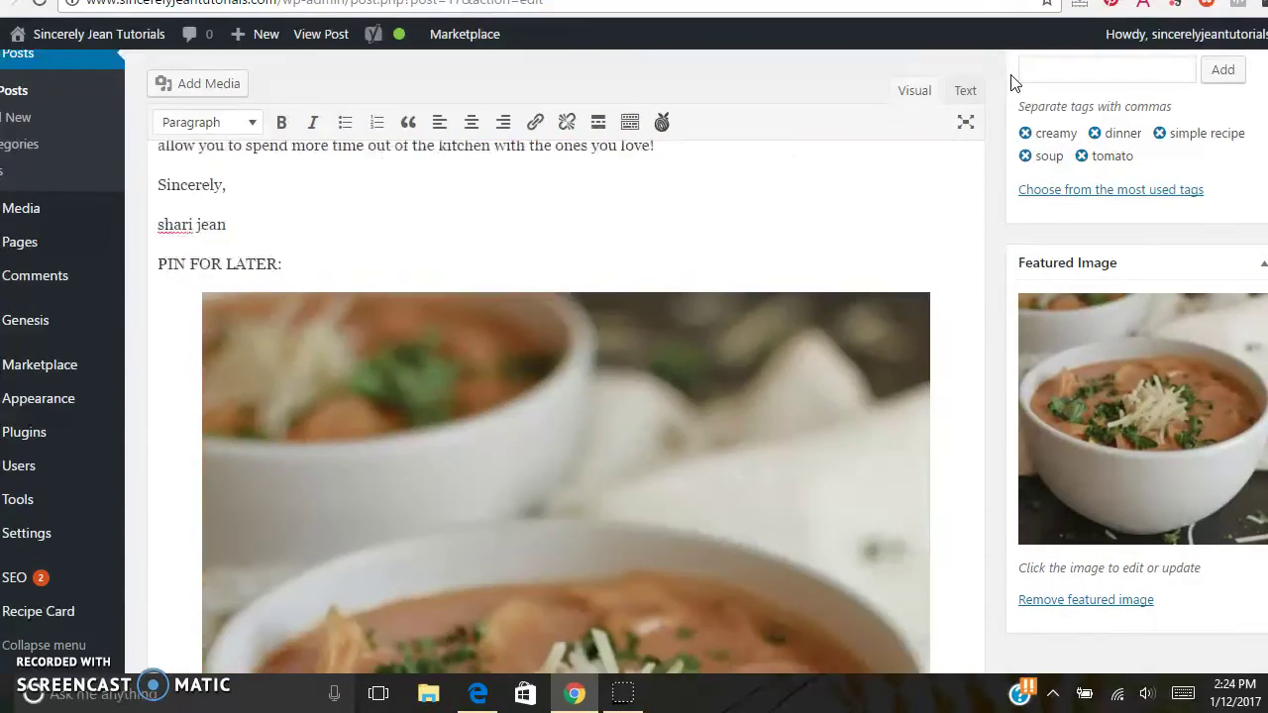
scroll(1012, 83, down, 10)
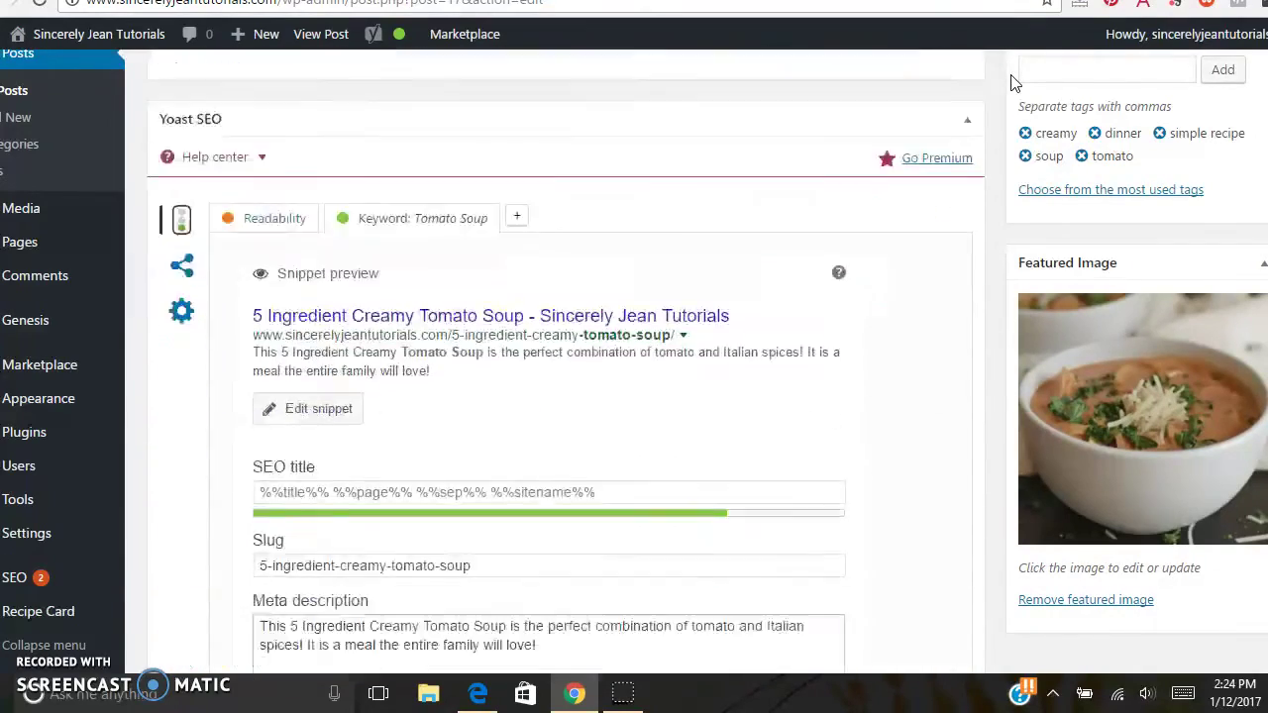
scroll(1012, 83, down, 2)
scroll(1013, 83, up, 1)
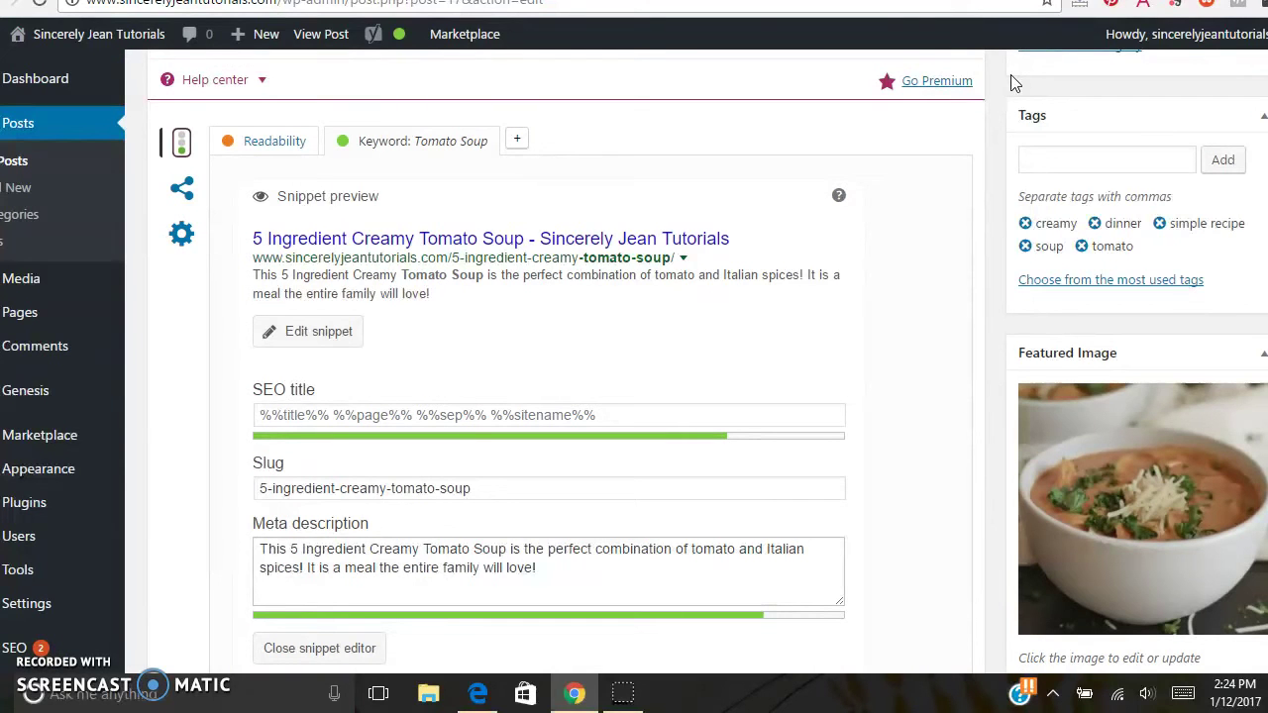
click(275, 144)
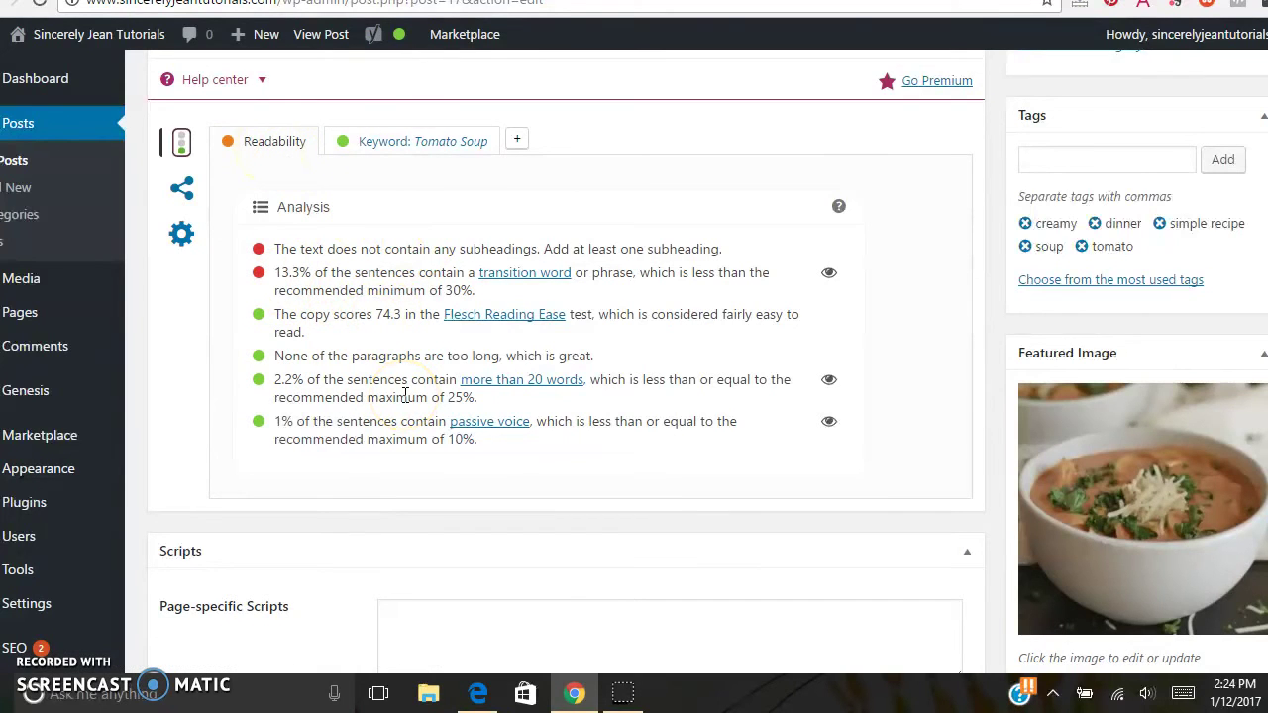
click(420, 151)
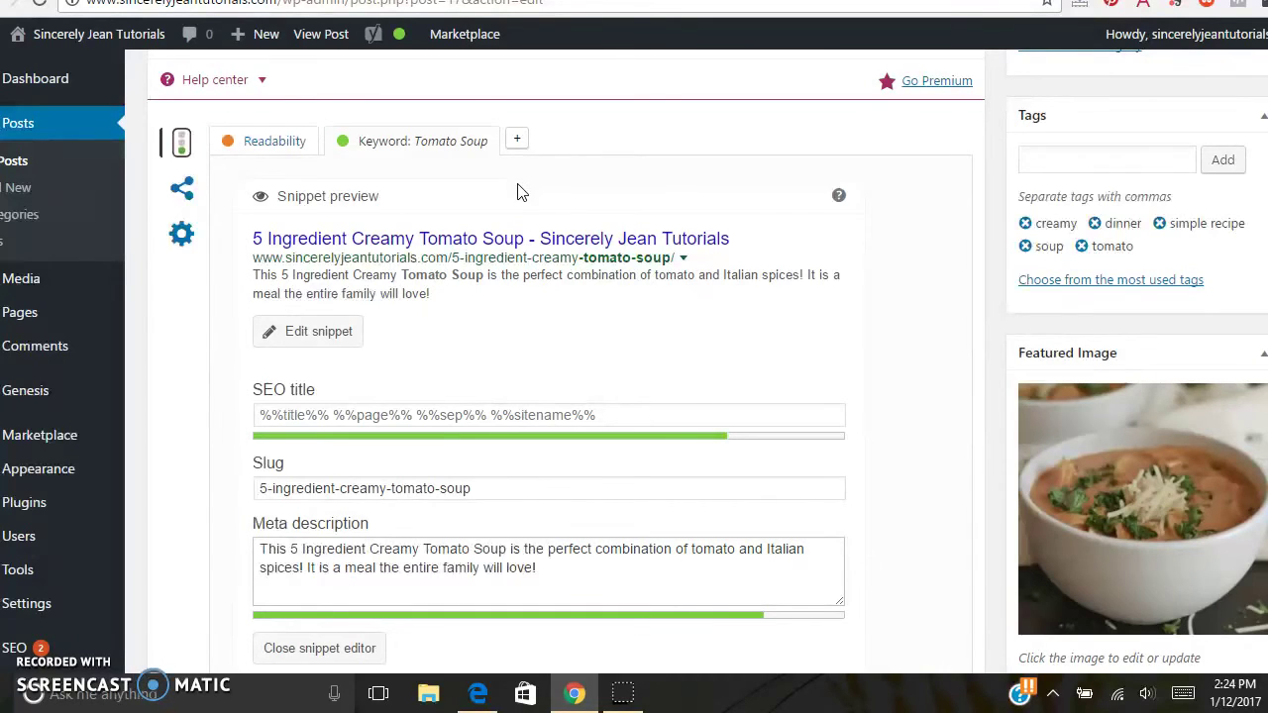
scroll(517, 192, down, 4)
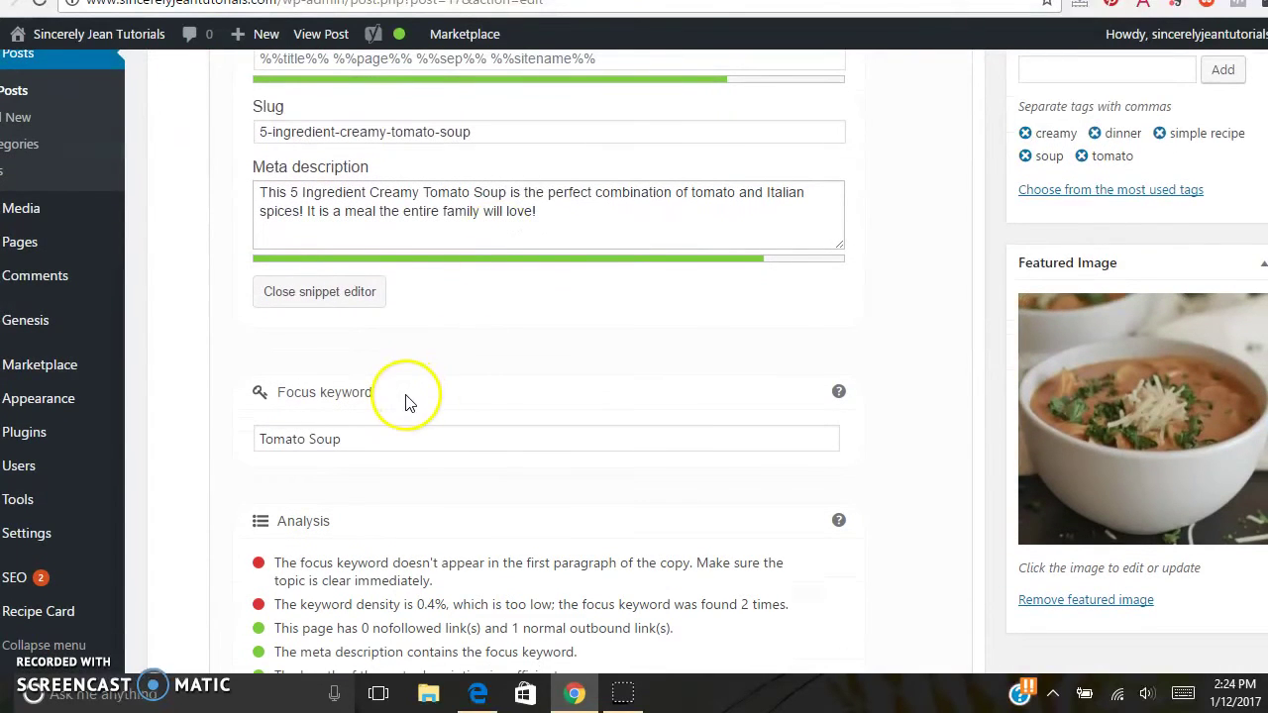
click(371, 445)
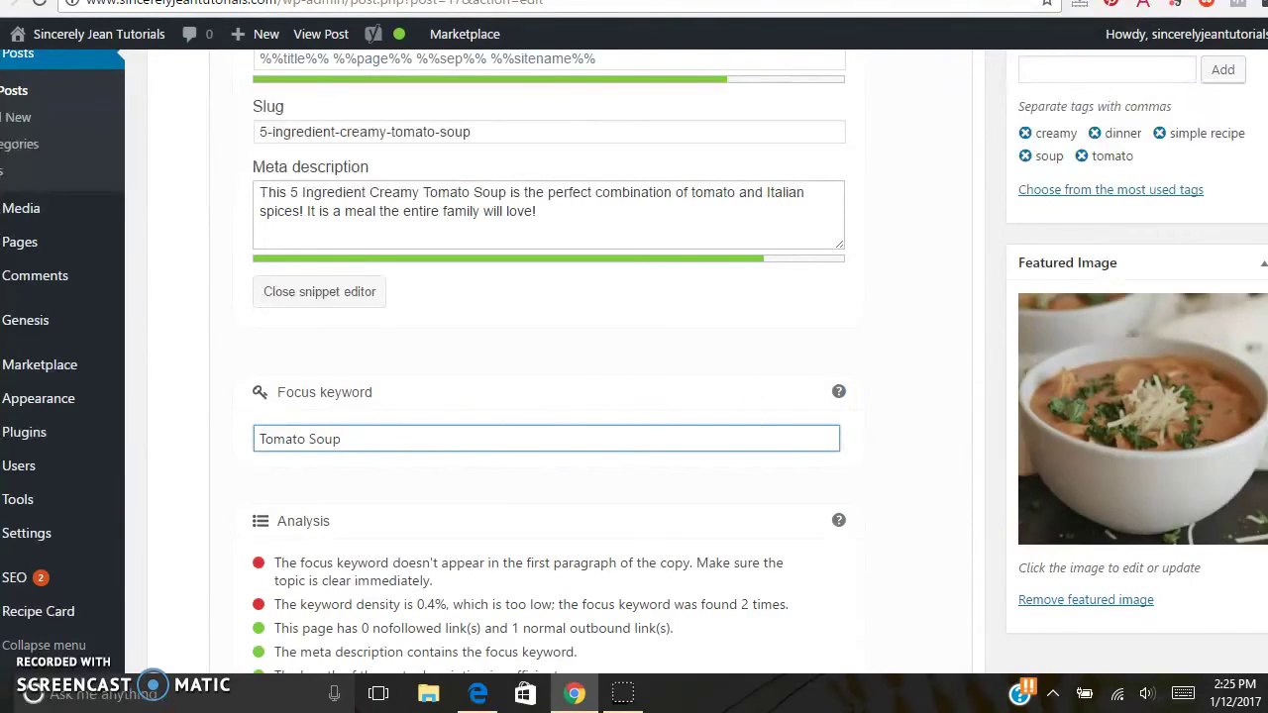
scroll(545, 347, up, 3)
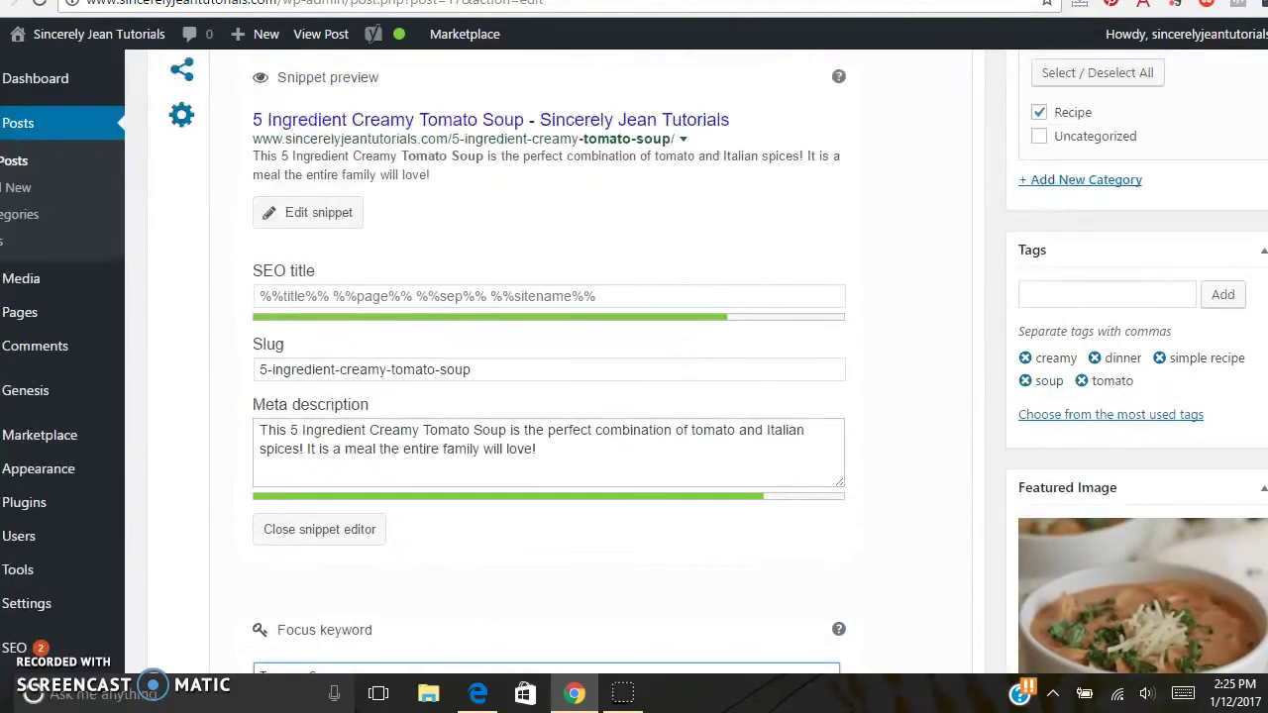
click(327, 214)
click(328, 216)
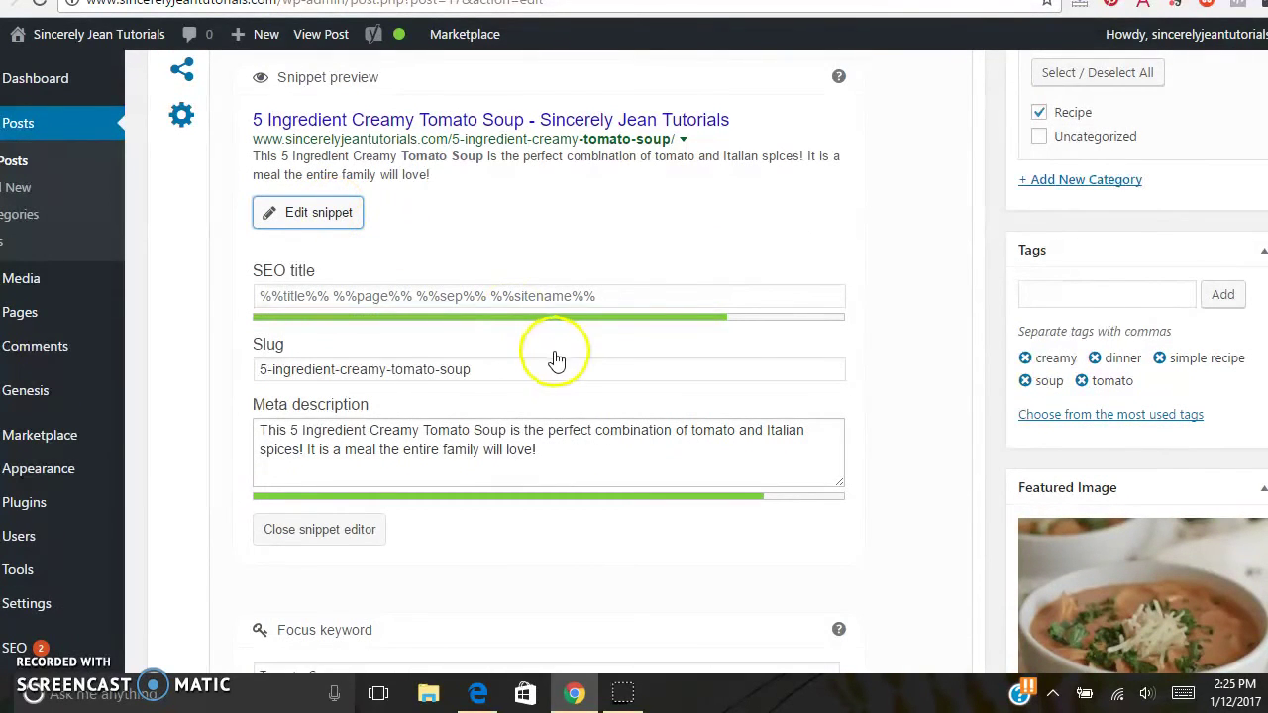
click(545, 454)
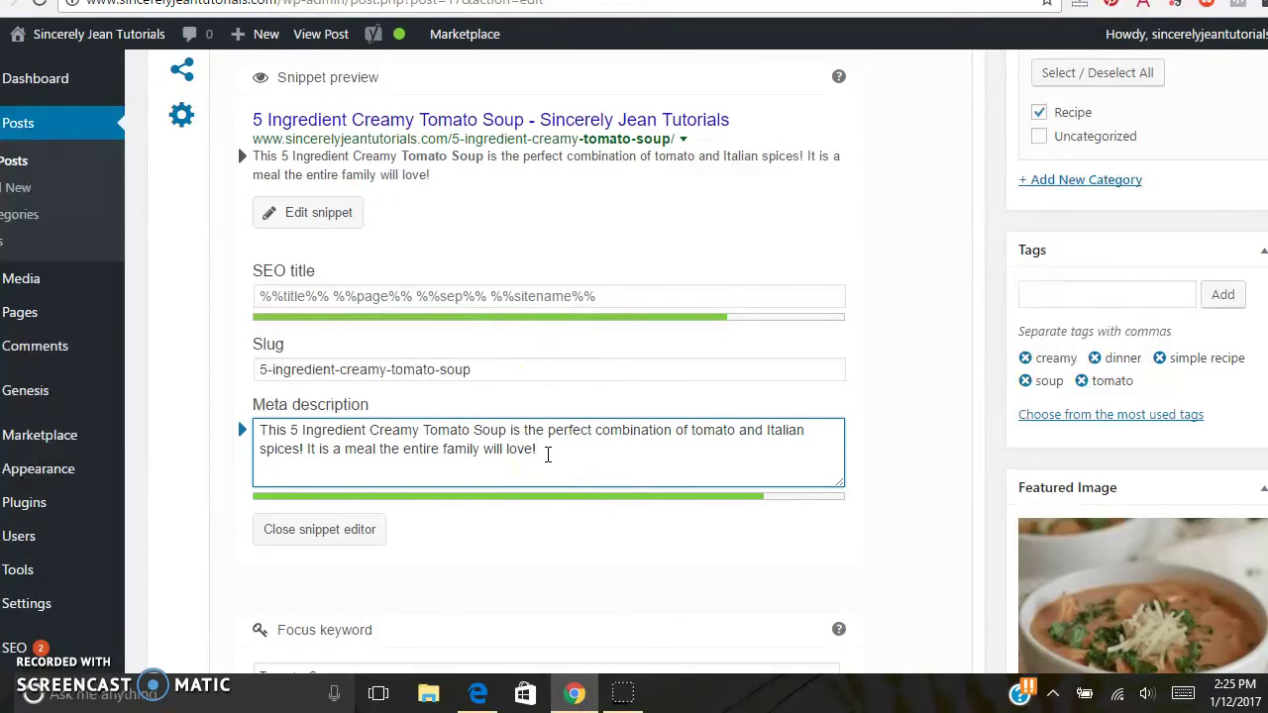
drag(507, 432, 428, 441)
click(585, 442)
text(kasjdlfkjsldkfjlaskdjflksadjfl)
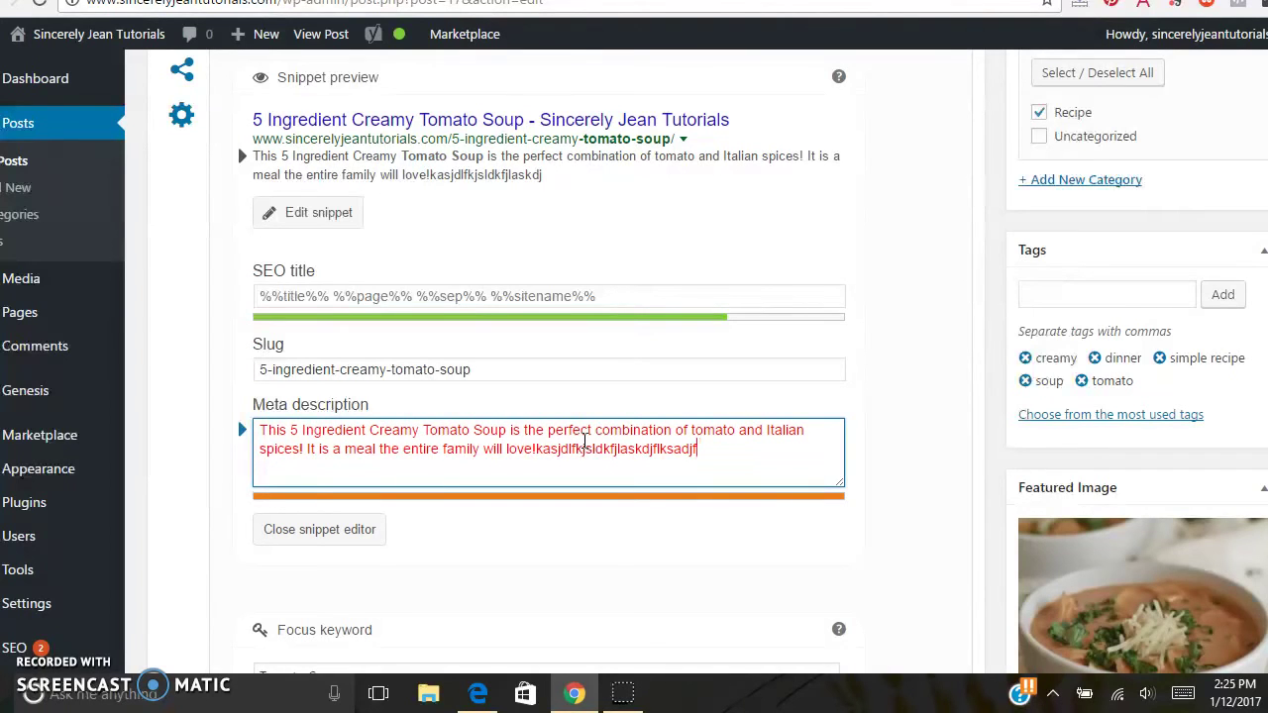
key(BackSpace)
key(BackSpace)
key(BackSpace)
key(BackSpace)
key(BackSpace)
key(BackSpace)
key(BackSpace)
key(BackSpace)
key(BackSpace)
key(BackSpace)
key(BackSpace)
key(BackSpace)
key(BackSpace)
key(BackSpace)
key(BackSpace)
key(BackSpace)
key(BackSpace)
key(BackSpace)
key(BackSpace)
key(BackSpace)
key(BackSpace)
key(BackSpace)
key(BackSpace)
key(BackSpace)
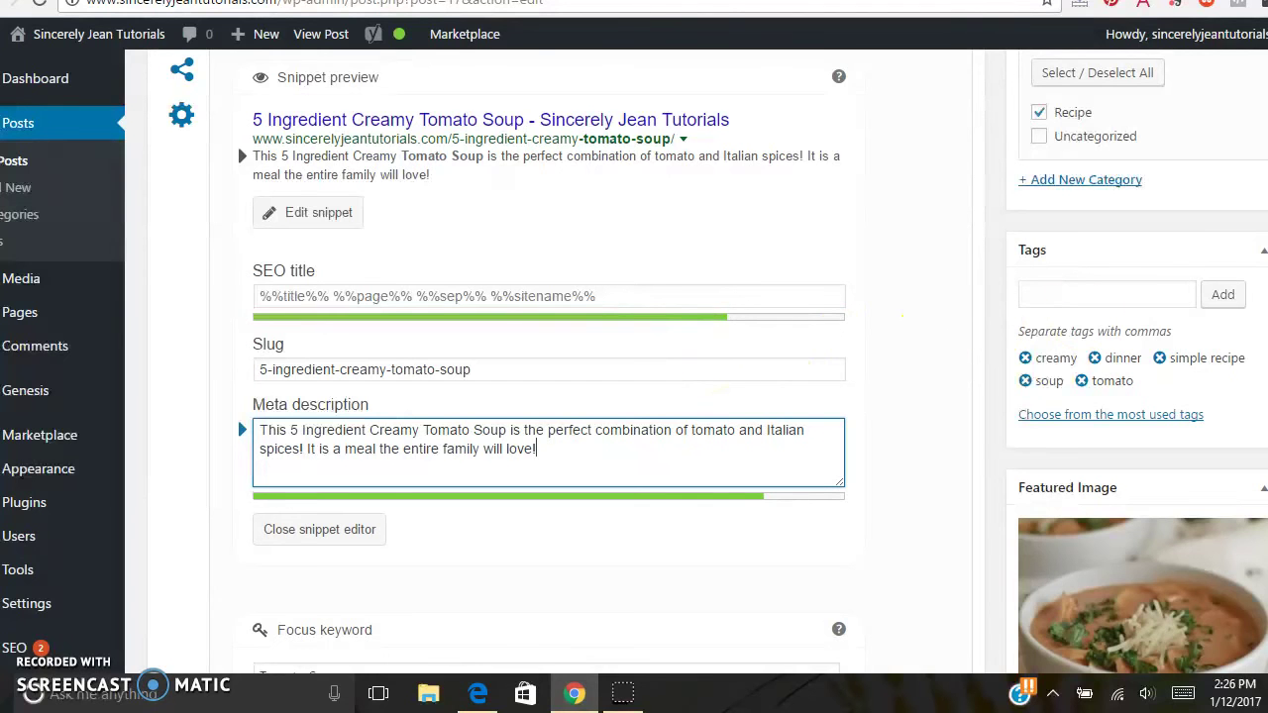
scroll(634, 361, down, 5)
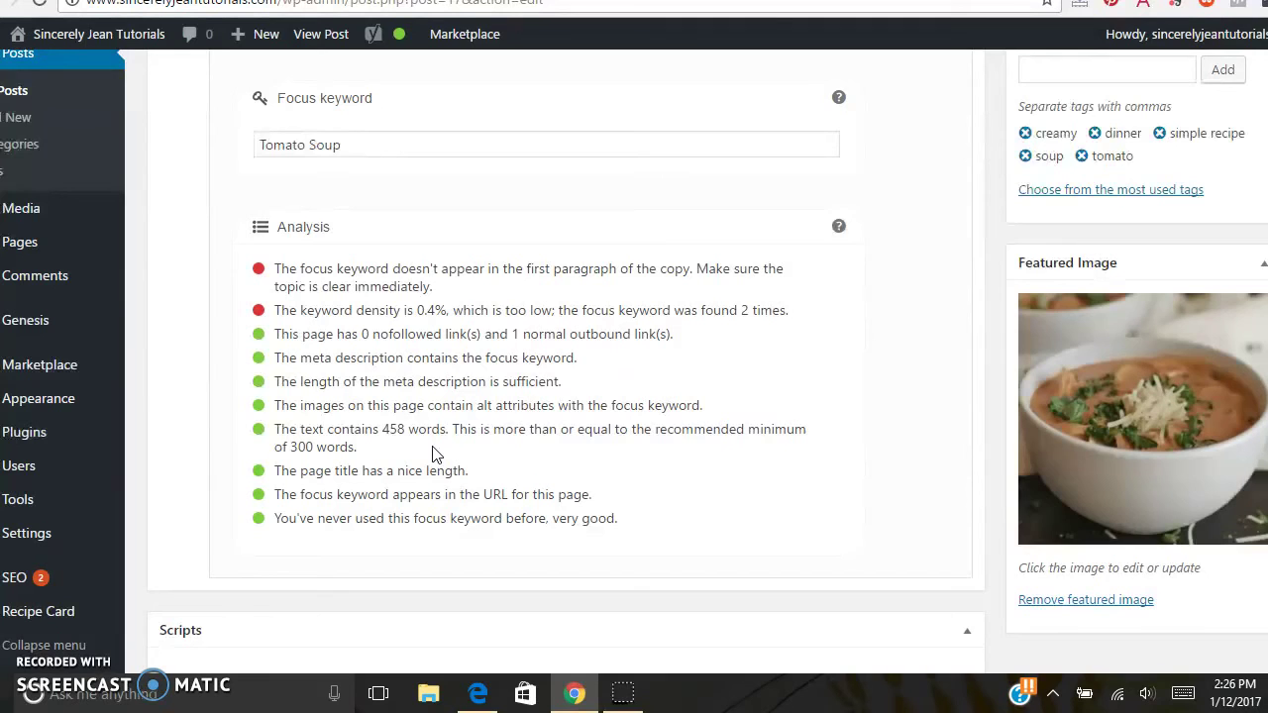
scroll(432, 454, up, 1)
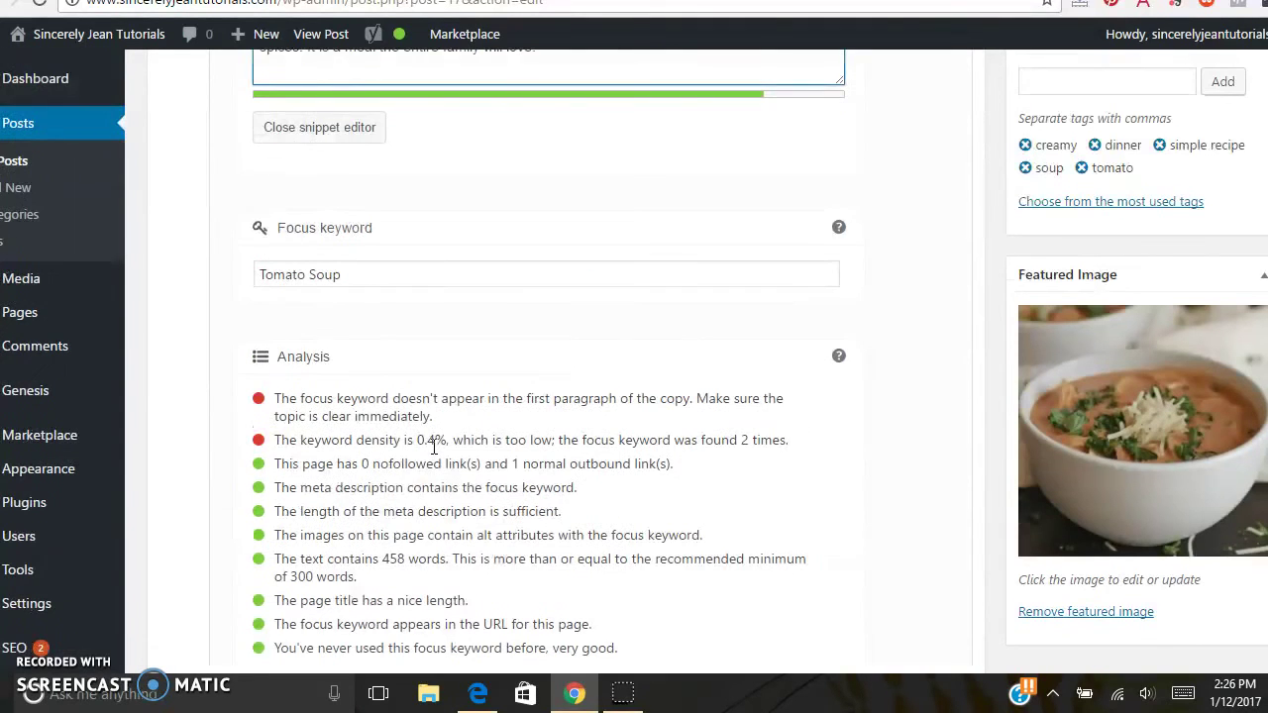
click(1085, 585)
scroll(359, 535, up, 7)
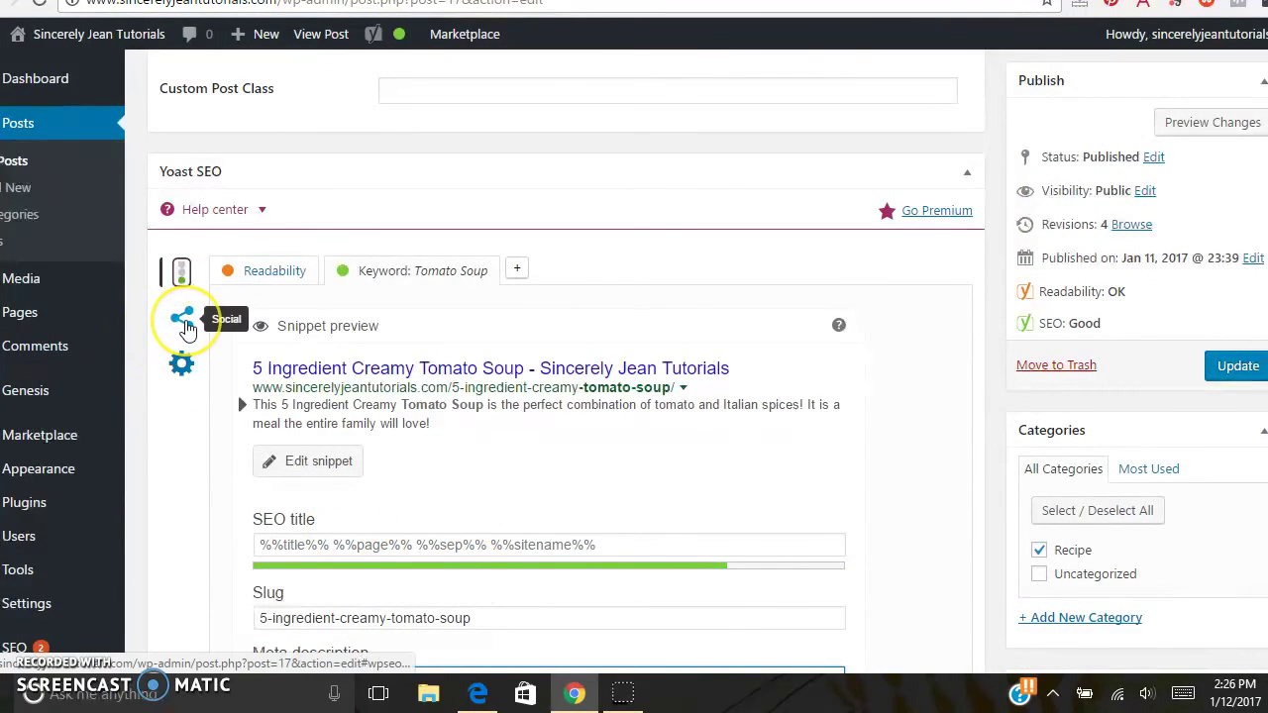
- Review the post's Facebook sharing fields, leaving the title empty, with the 1200×630 image size noted
click(181, 318)
click(225, 271)
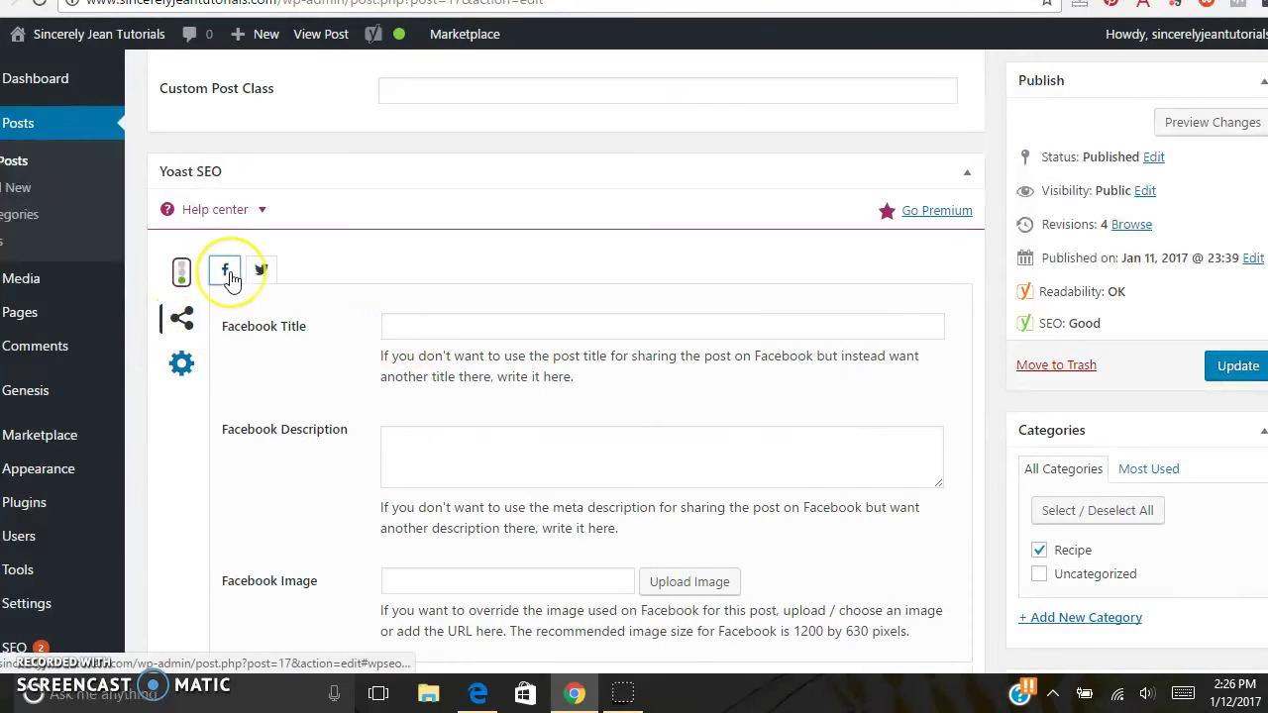
click(261, 270)
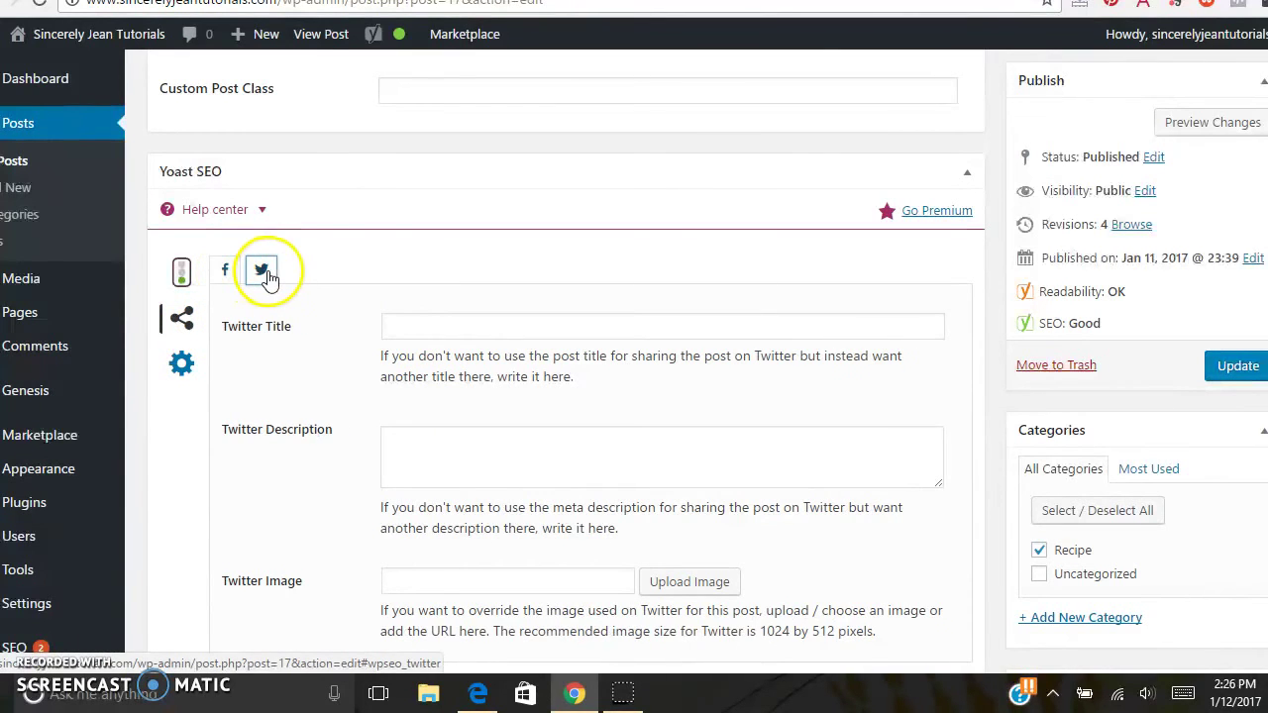
click(227, 272)
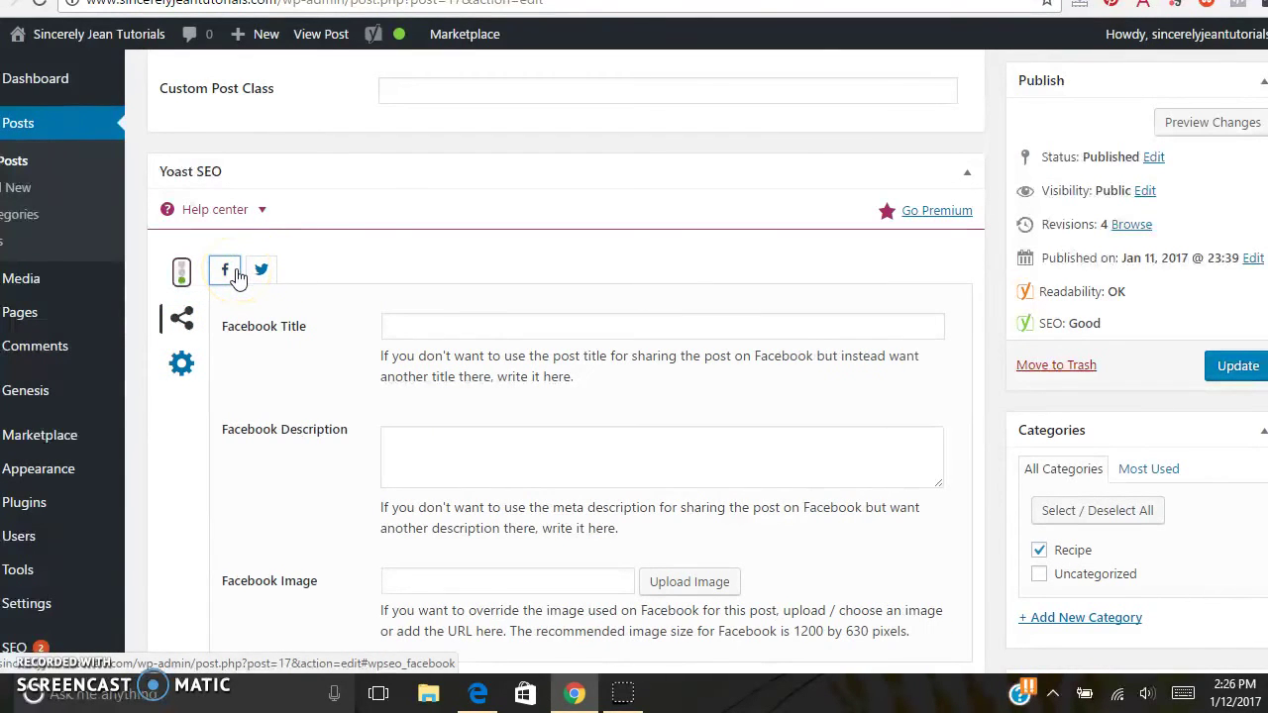
click(405, 317)
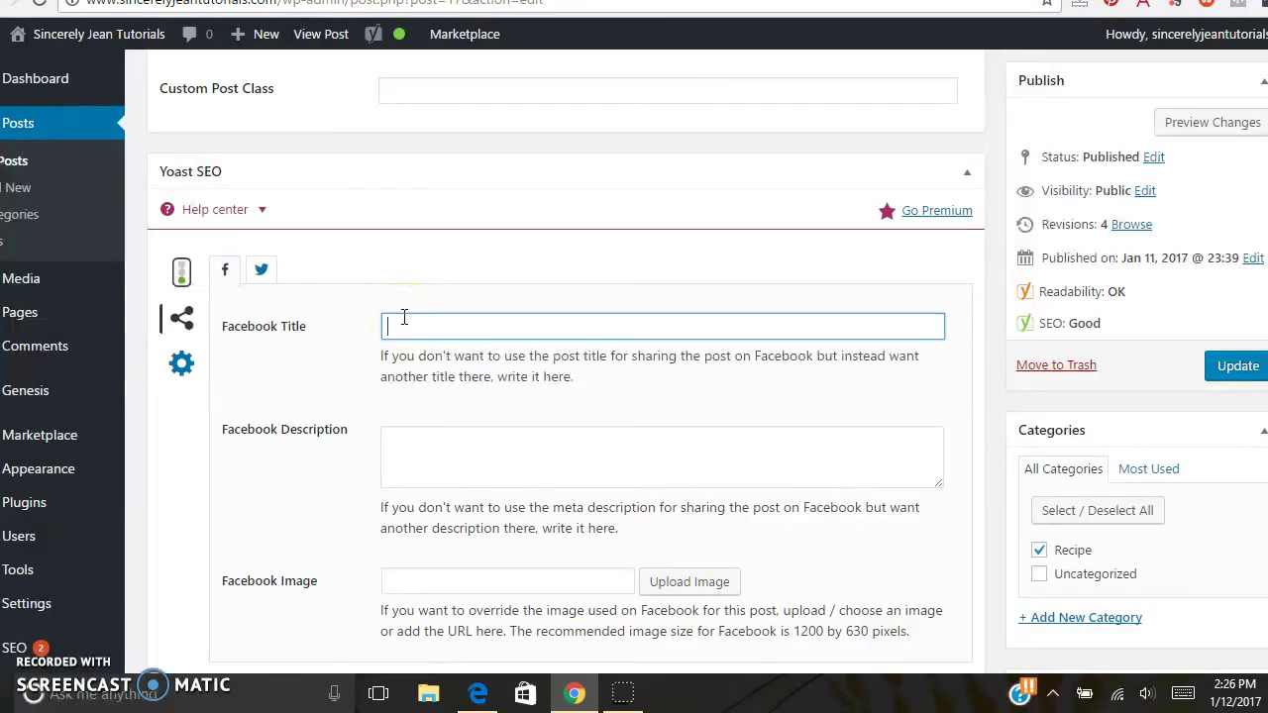
click(916, 638)
drag(917, 639, 792, 636)
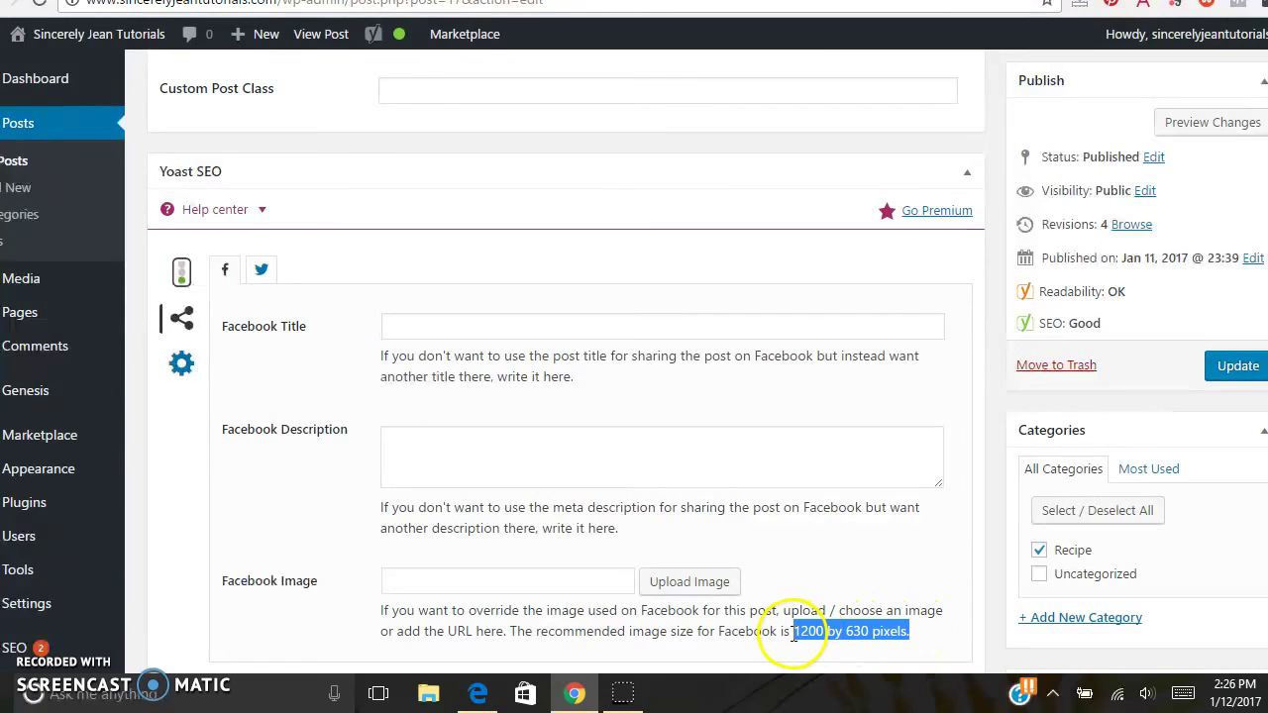
click(858, 634)
- Review the Twitter image field (1024×512 recommended), then show the advanced meta robots settings
click(266, 273)
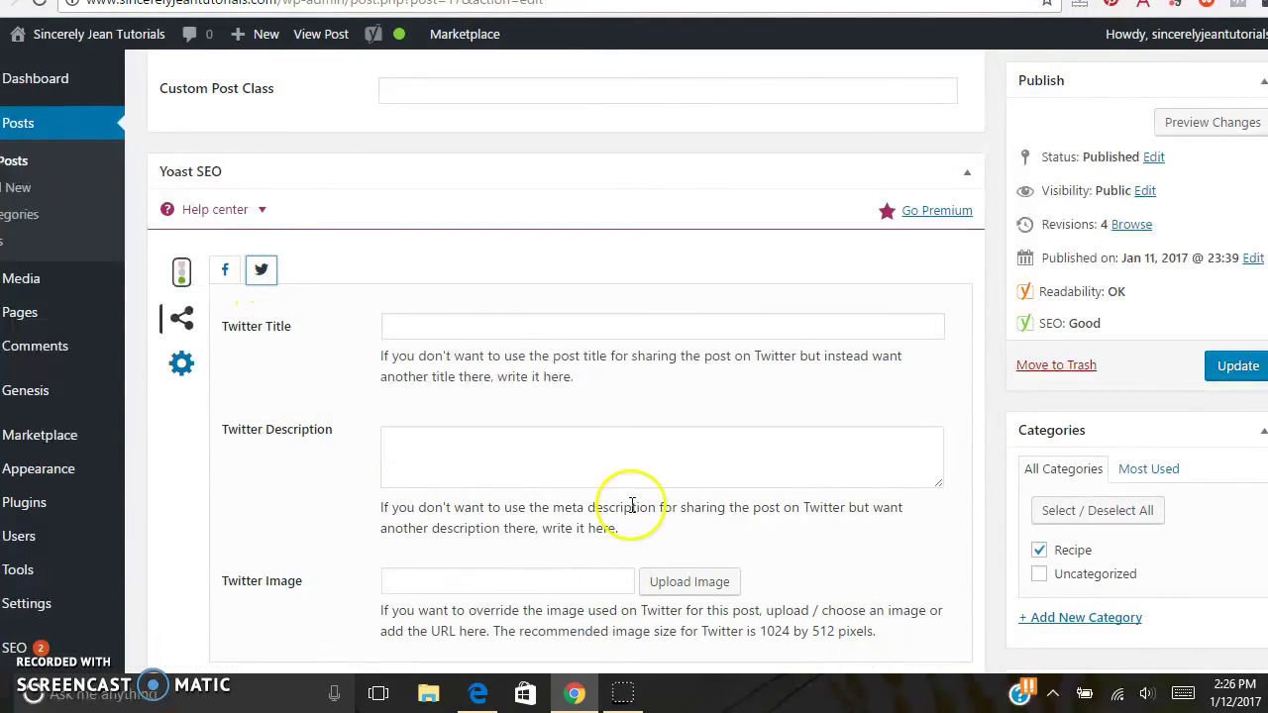
drag(882, 631, 761, 631)
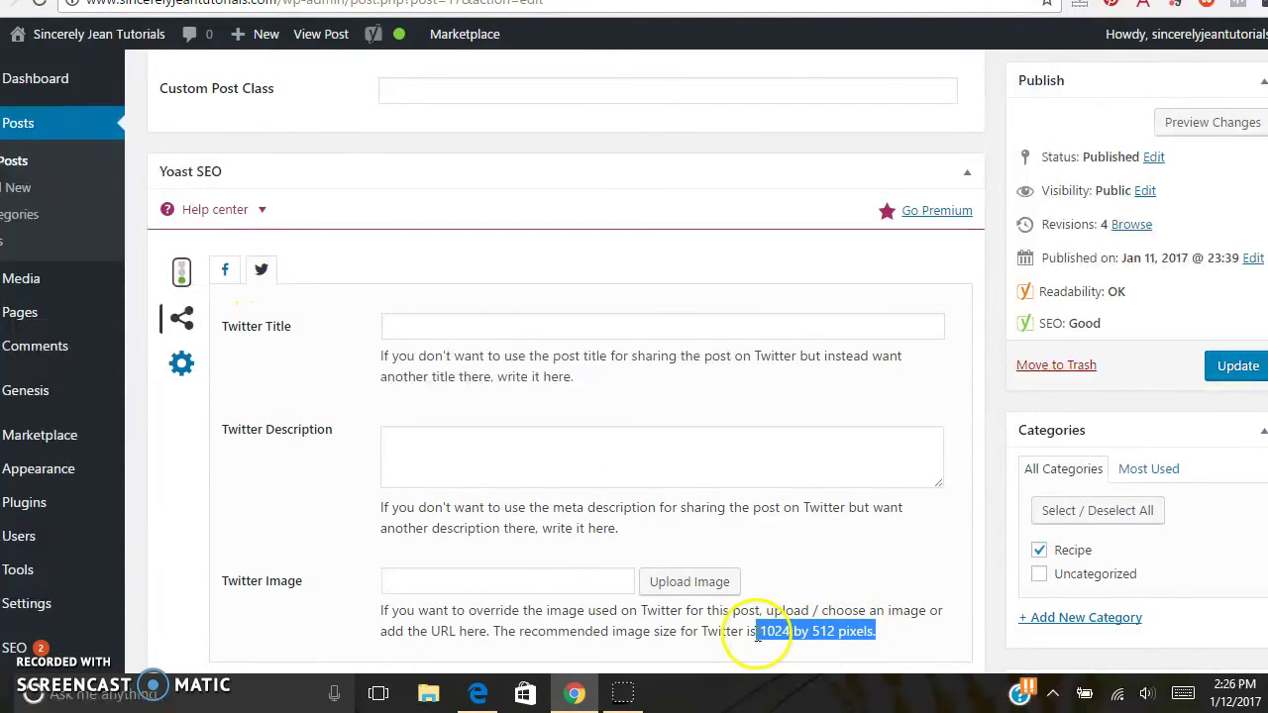
click(771, 635)
click(182, 366)
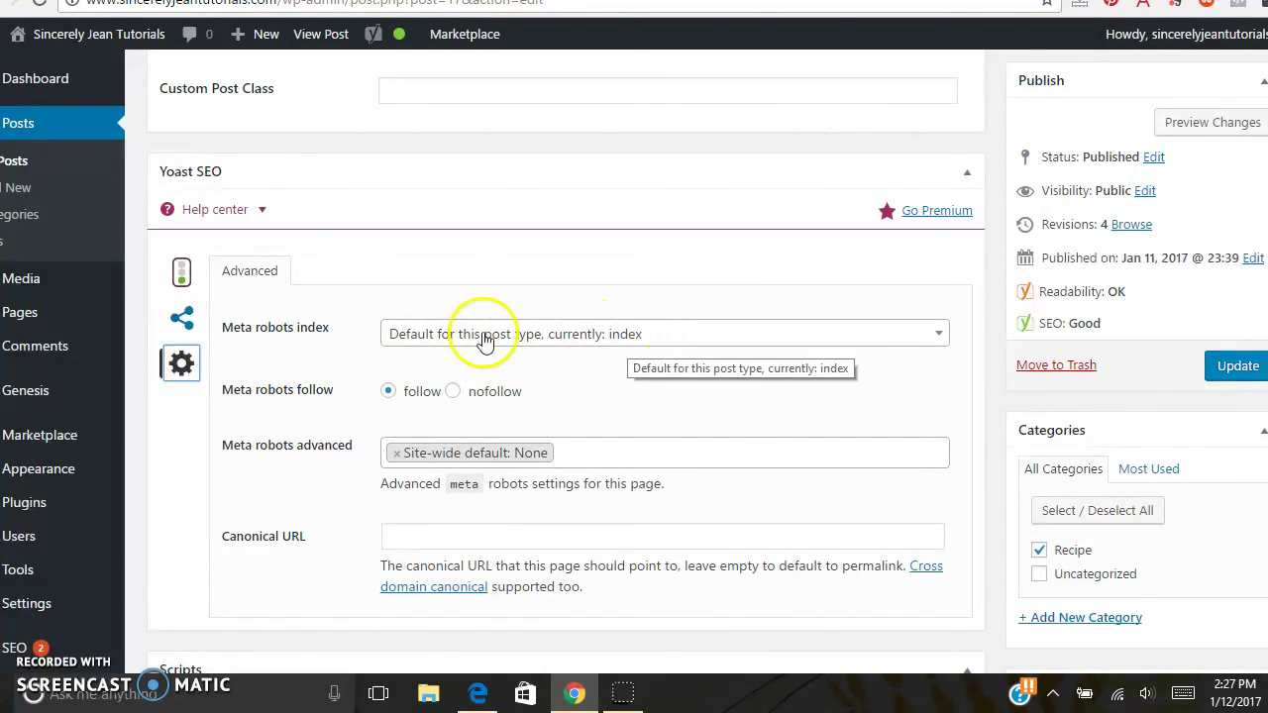
click(614, 337)
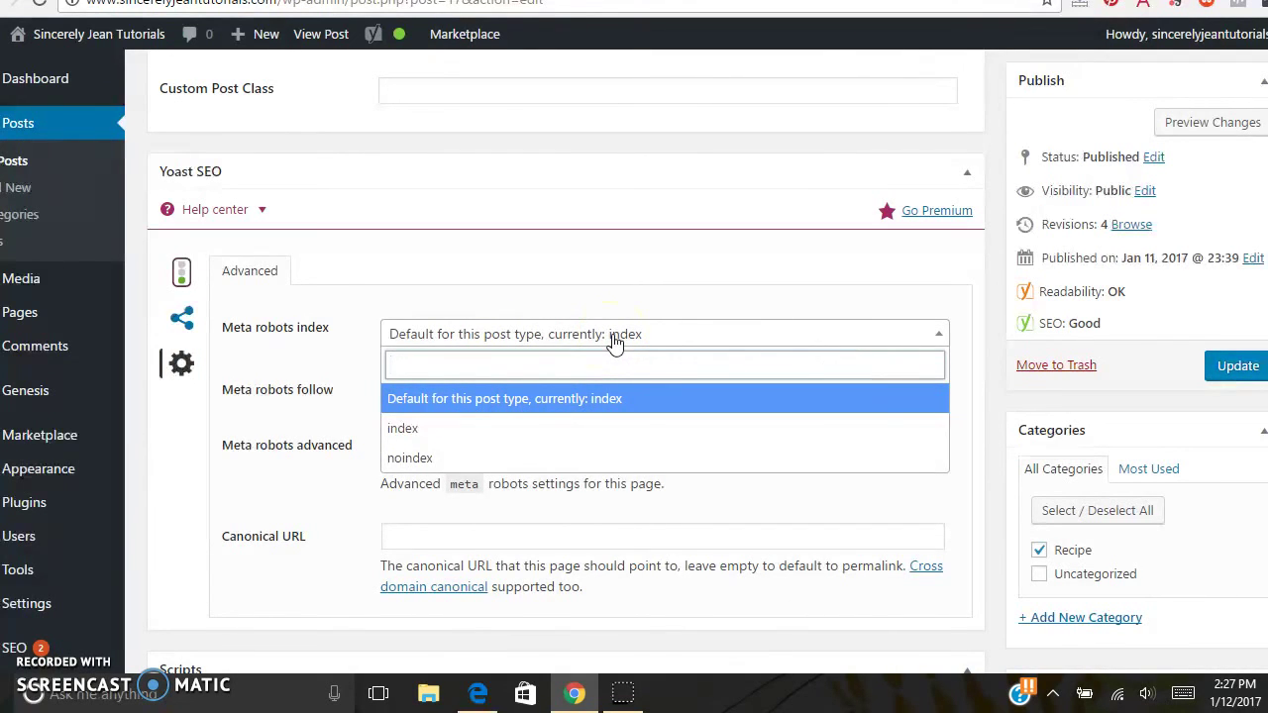
click(572, 300)
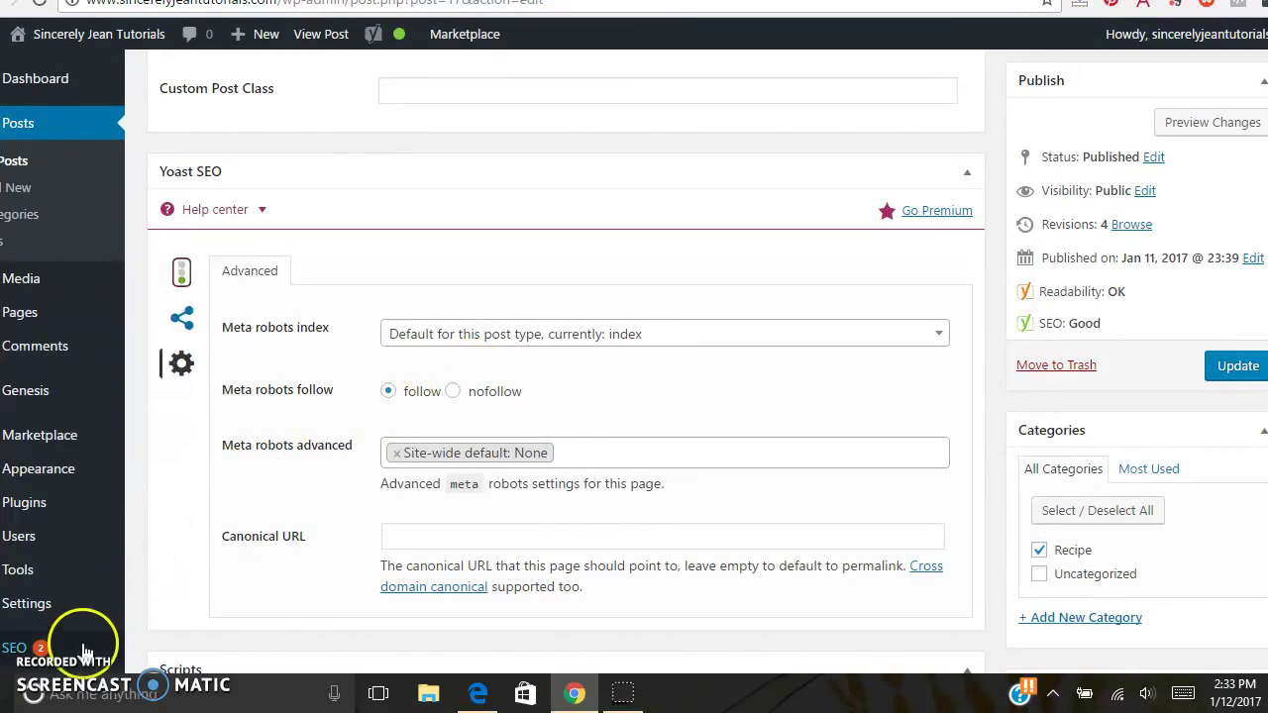
mouse_move(42, 669)
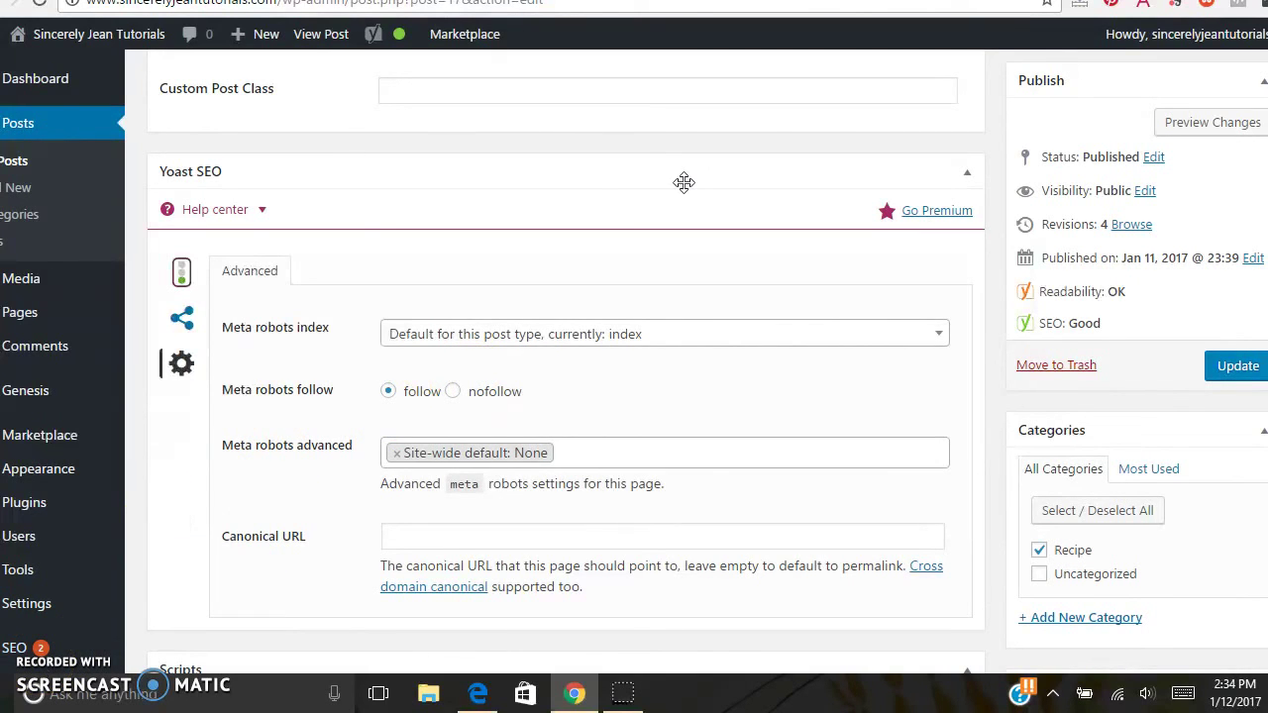